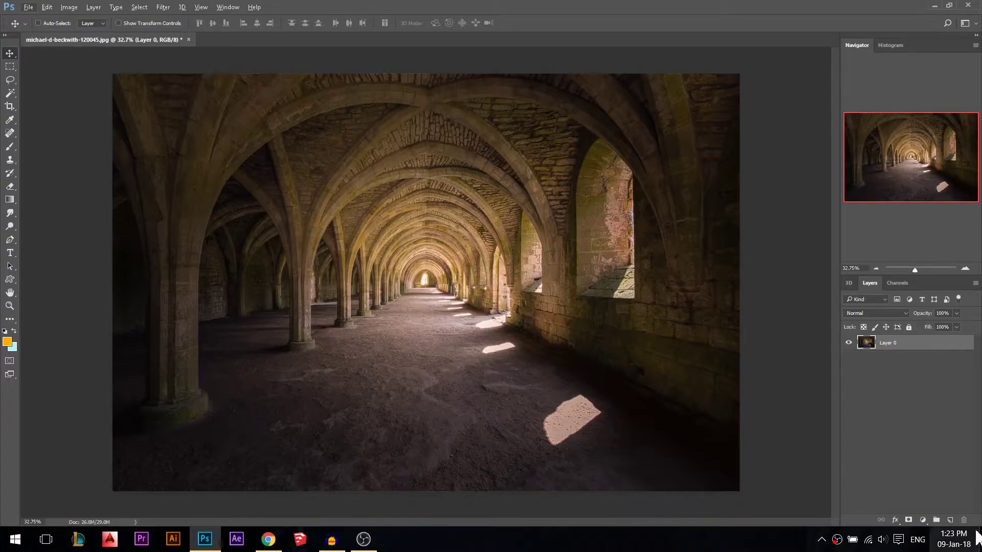
# - Add a new layer above the photo and set the foreground colour to light orange ffbd4b
pyautogui.click(950, 521)
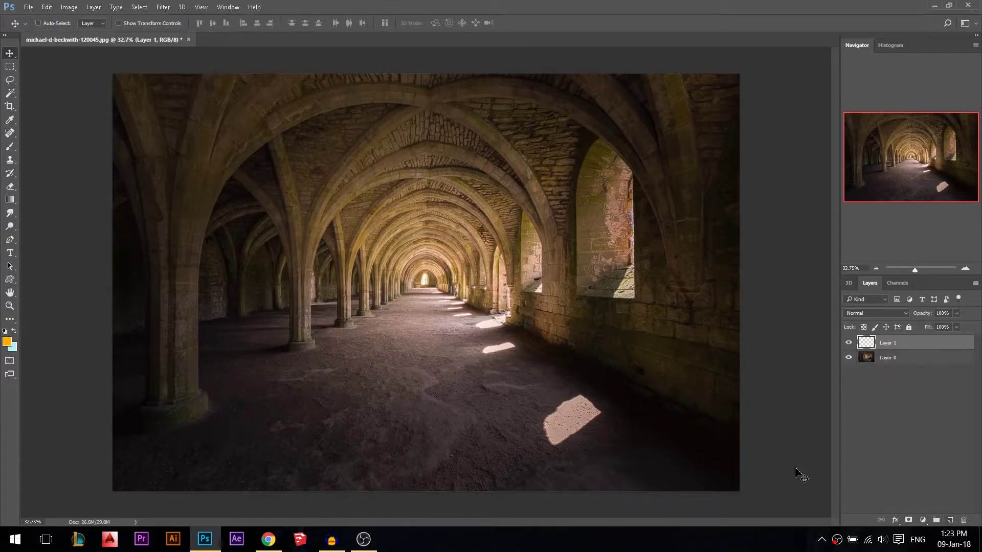
pyautogui.press('i')
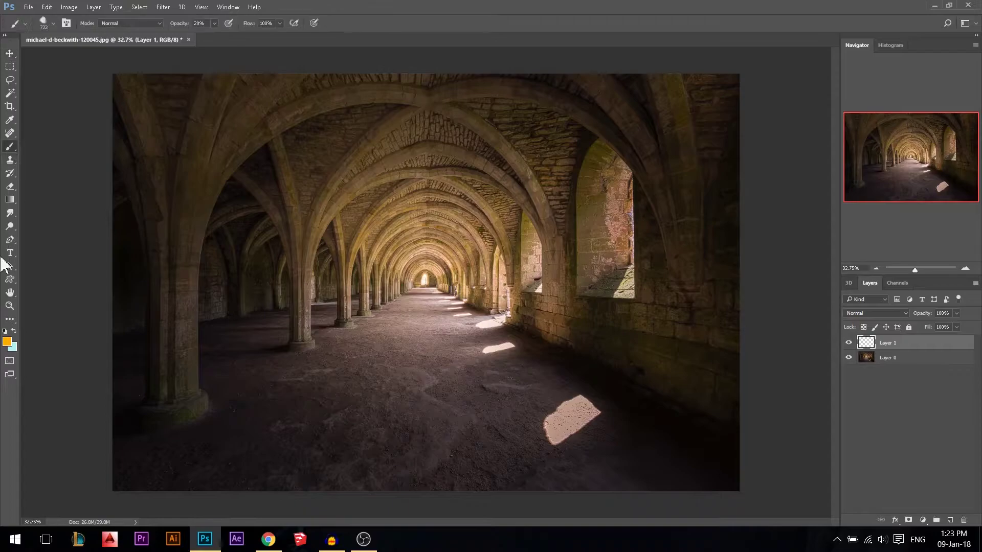
pyautogui.click(7, 342)
pyautogui.click(812, 188)
pyautogui.click(776, 71)
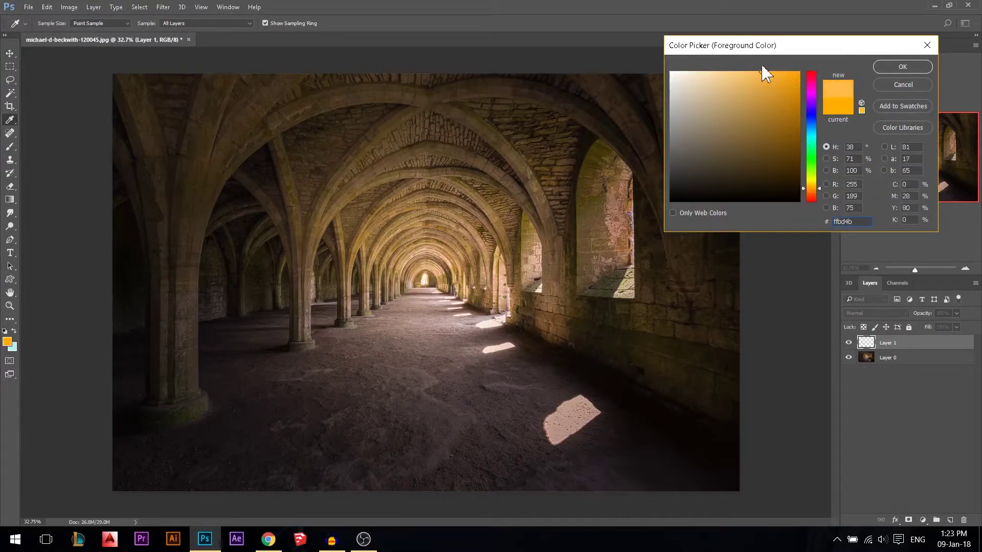
pyautogui.click(890, 70)
# - Set up a 722 px round brush flattened into a tilted ellipse, with 72% hardness and 100% opacity
pyautogui.press('b')
pyautogui.rightClick(537, 232)
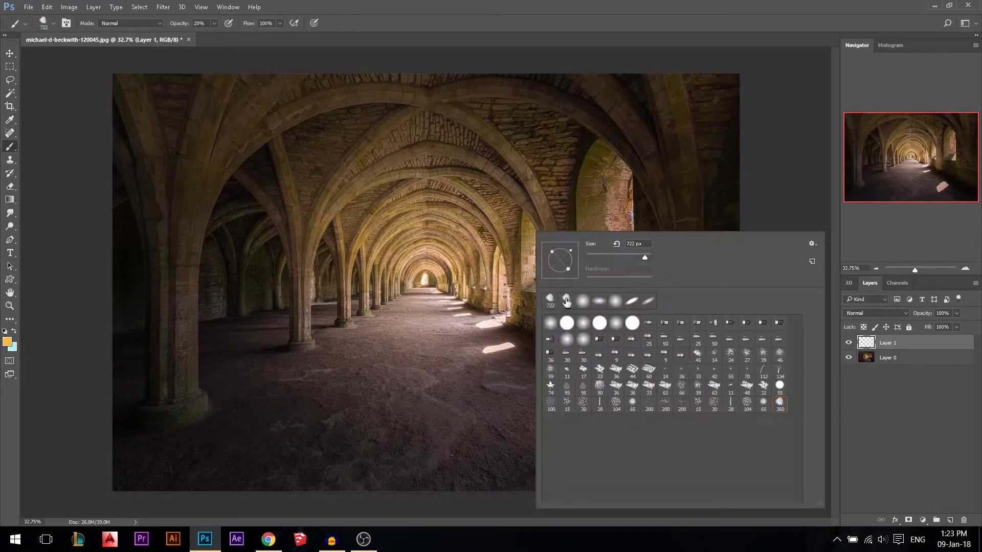
pyautogui.click(551, 323)
pyautogui.moveTo(560, 250)
pyautogui.mouseDown()
pyautogui.moveTo(560, 259)
pyautogui.moveTo(579, 257)
pyautogui.mouseUp()
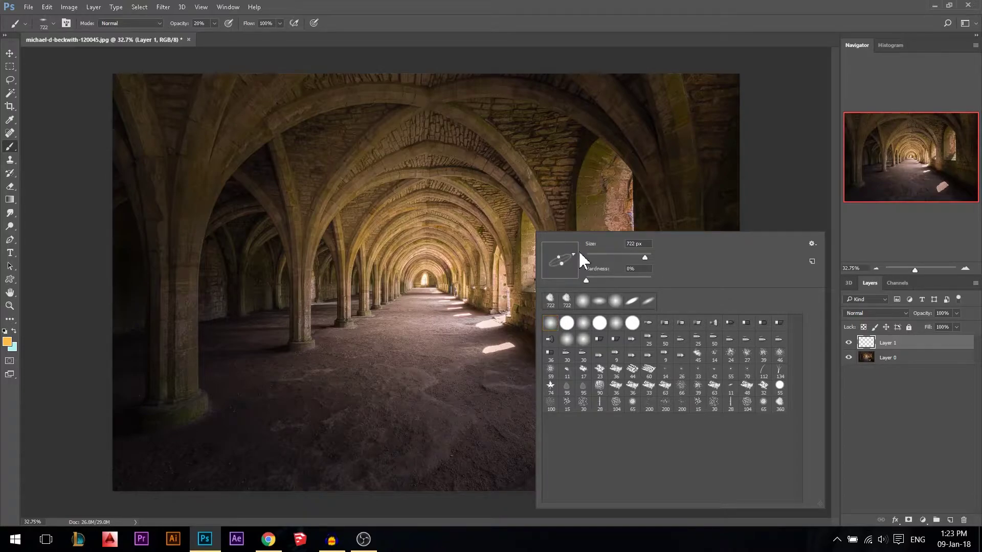
pyautogui.click(568, 201)
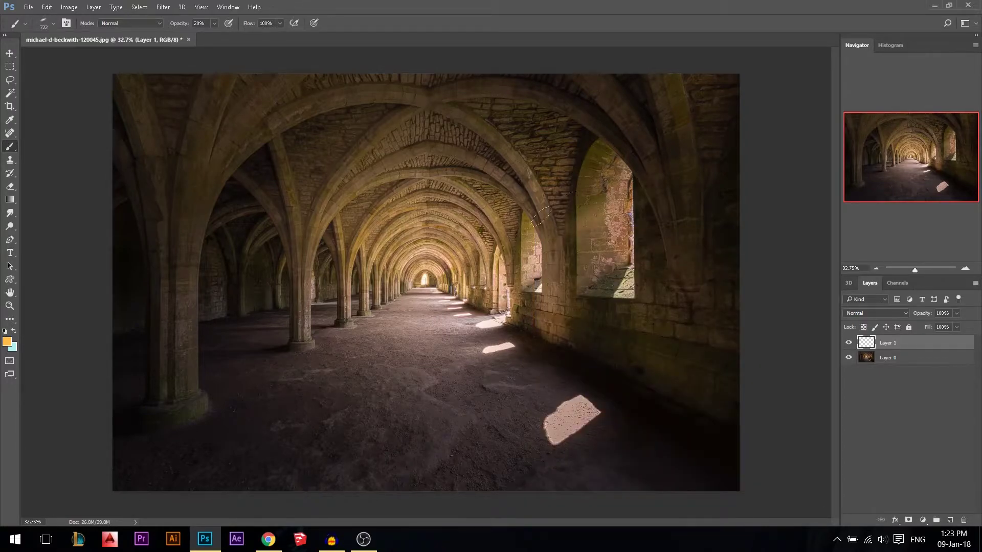
pyautogui.moveTo(177, 24); pyautogui.dragTo(294, 27)
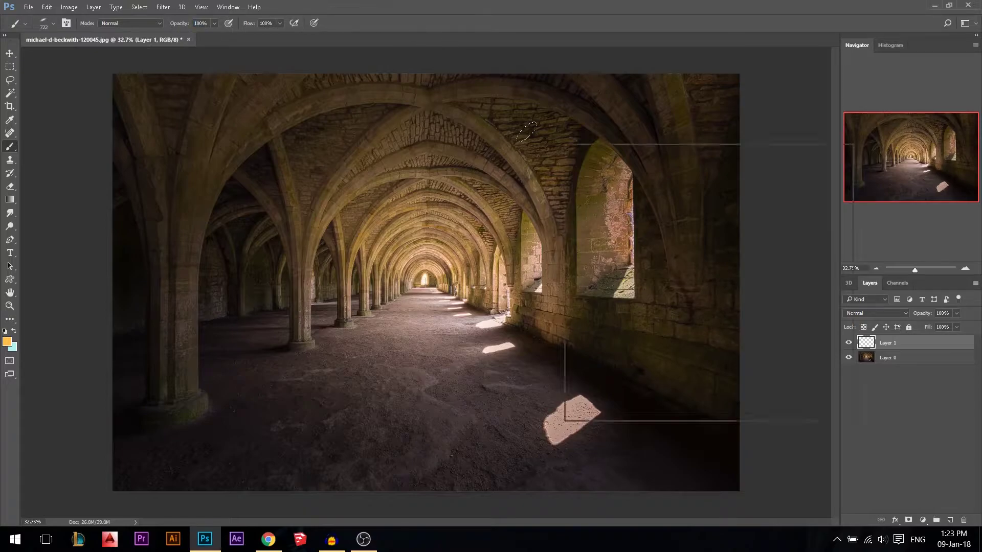
pyautogui.rightClick(566, 145)
pyautogui.click(661, 189)
pyautogui.click(491, 275)
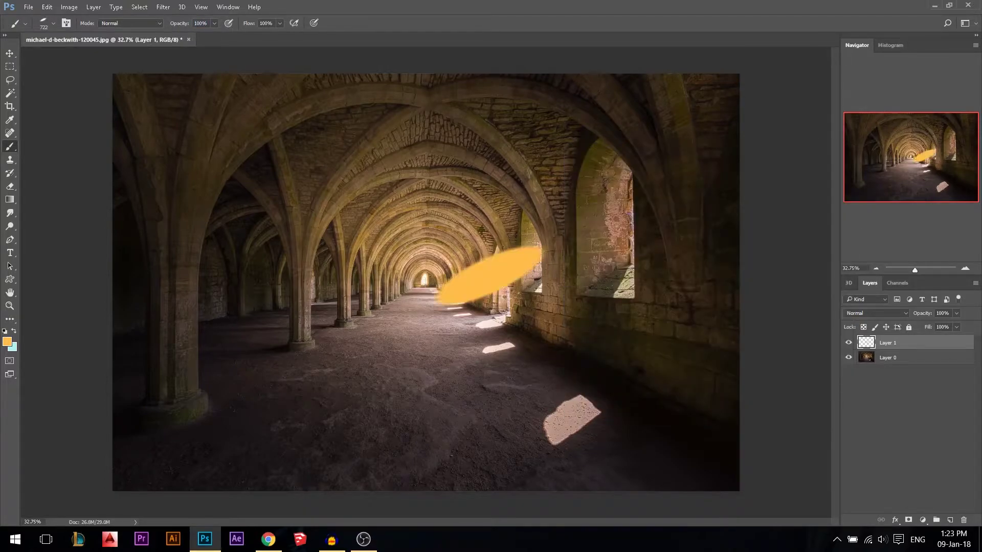
pyautogui.hotkey('ctrl', 'z')
pyautogui.rightClick(566, 294)
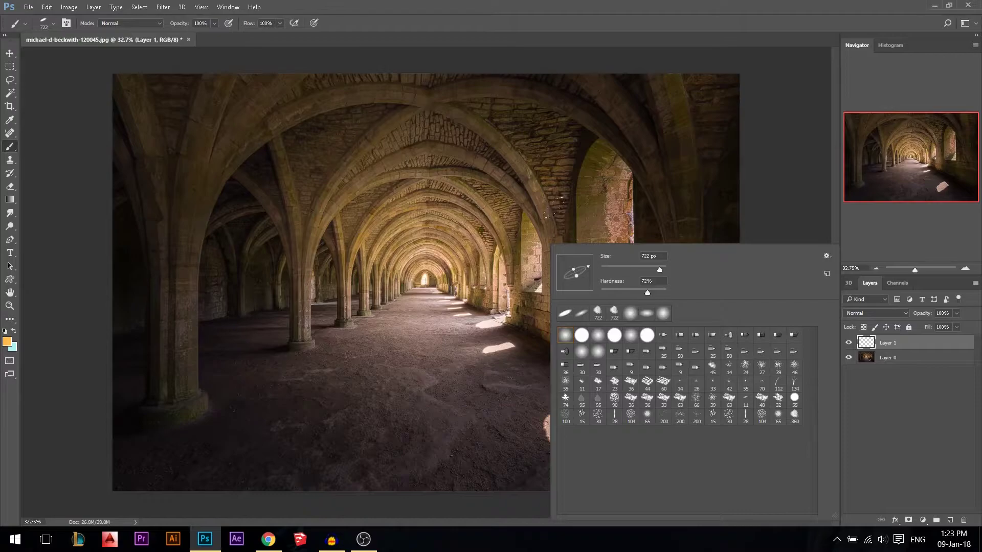
pyautogui.click(575, 217)
pyautogui.hotkey('ctrl', 'z')
pyautogui.moveTo(583, 243); pyautogui.dragTo(563, 241)
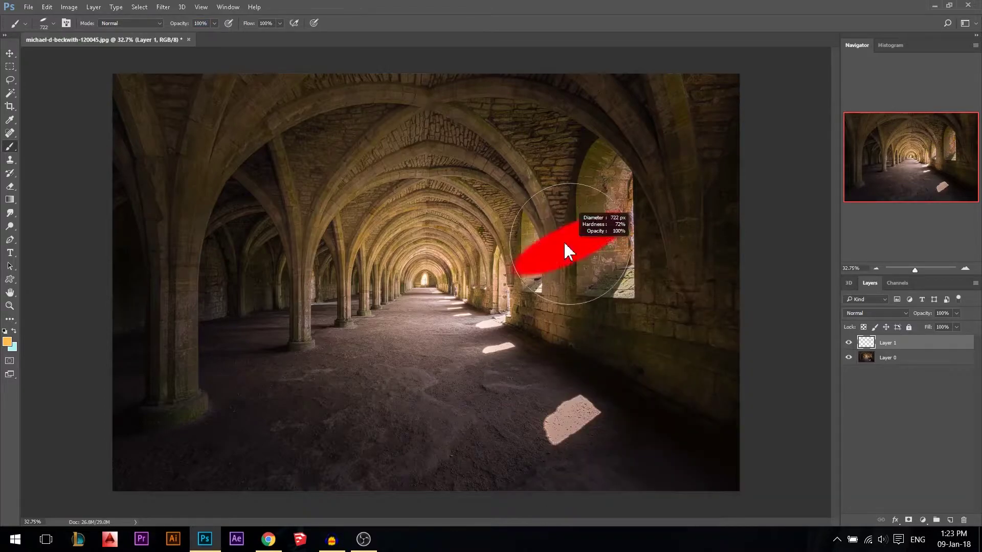
pyautogui.click(590, 197)
pyautogui.hotkey('ctrl', 'z')
# - Reduce the brush to about 404 px and paint a diagonal row of four ellipses from the large window down toward the left columns
pyautogui.moveTo(586, 198); pyautogui.dragTo(561, 198)
pyautogui.click(578, 193)
pyautogui.click(513, 228)
pyautogui.click(450, 269)
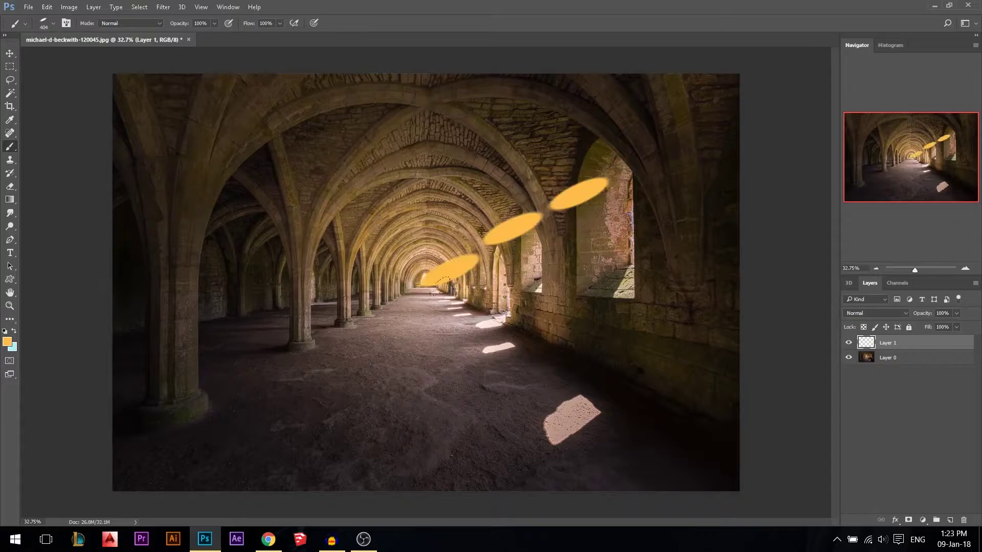
pyautogui.click(361, 313)
pyautogui.click(385, 340)
pyautogui.hotkey('ctrl', 'z')
# - Paint six more ellipses in varied brush sizes, with a large one over the window and smaller ones across the lit floor
pyautogui.moveTo(438, 316); pyautogui.dragTo(434, 332)
pyautogui.click(420, 317)
pyautogui.click(414, 339)
pyautogui.moveTo(489, 321); pyautogui.dragTo(579, 310)
pyautogui.click(530, 323)
pyautogui.click(574, 248)
pyautogui.moveTo(511, 307); pyautogui.dragTo(468, 298)
pyautogui.click(454, 334)
pyautogui.moveTo(396, 354); pyautogui.dragTo(376, 359)
pyautogui.click(373, 377)
# - Paint six small and medium orange ellipses on the floor beside the left columns, varying the brush size
pyautogui.keyDown('alt'); pyautogui.click(354, 349); pyautogui.keyUp('alt')
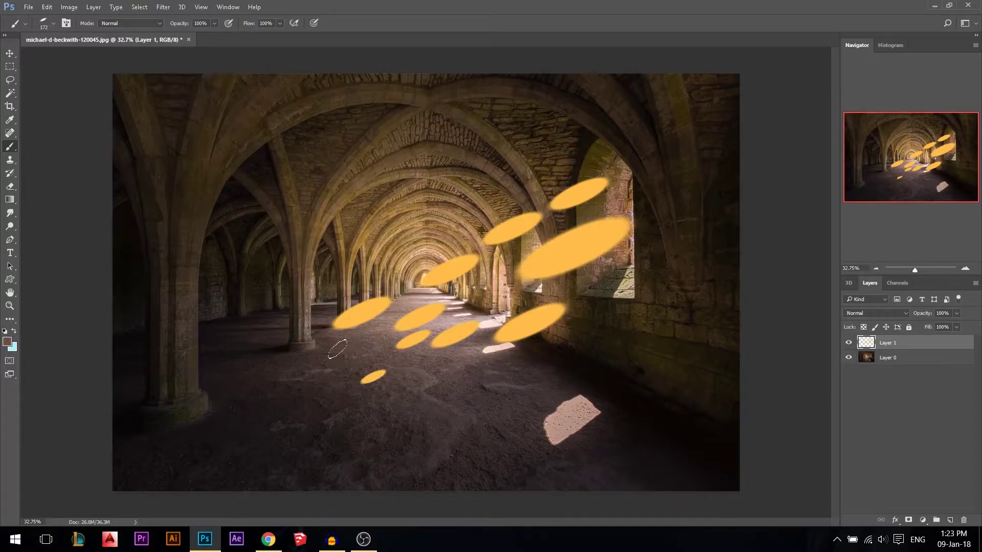
pyautogui.click(348, 352)
pyautogui.click(321, 353)
pyautogui.click(321, 376)
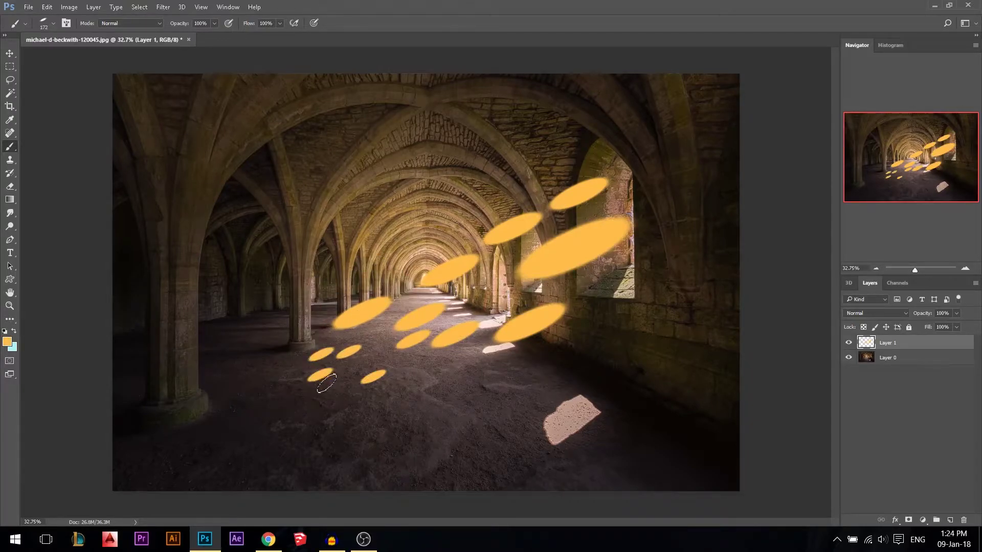
pyautogui.click(318, 399)
pyautogui.click(260, 383)
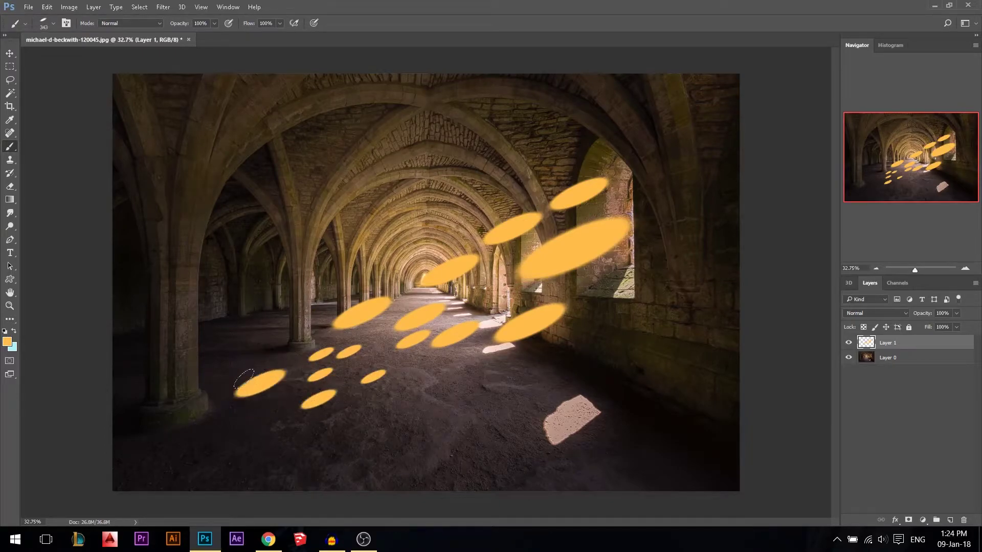
pyautogui.moveTo(264, 408); pyautogui.dragTo(258, 408)
pyautogui.click(254, 414)
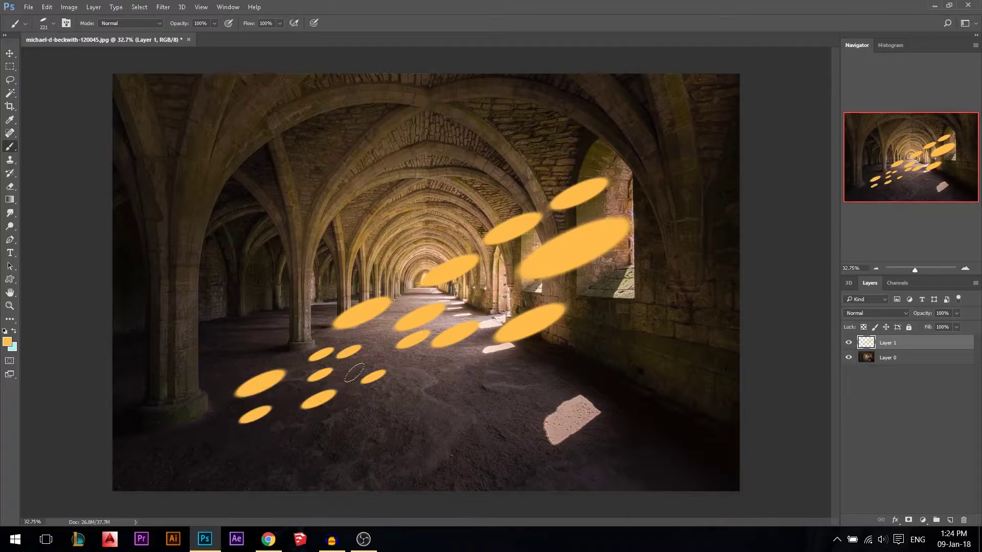
# - Fill the gaps between the floor ellipses with five more small orange ellipses, enlarging the brush toward the windows
pyautogui.click(368, 366)
pyautogui.click(417, 376)
pyautogui.moveTo(467, 362); pyautogui.dragTo(471, 362)
pyautogui.click(472, 362)
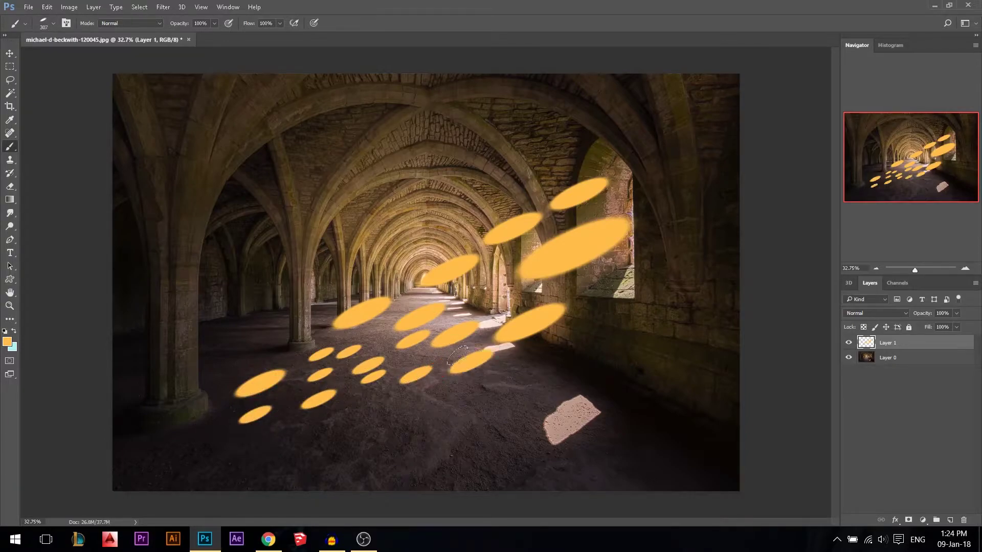
pyautogui.click(477, 302)
pyautogui.click(367, 327)
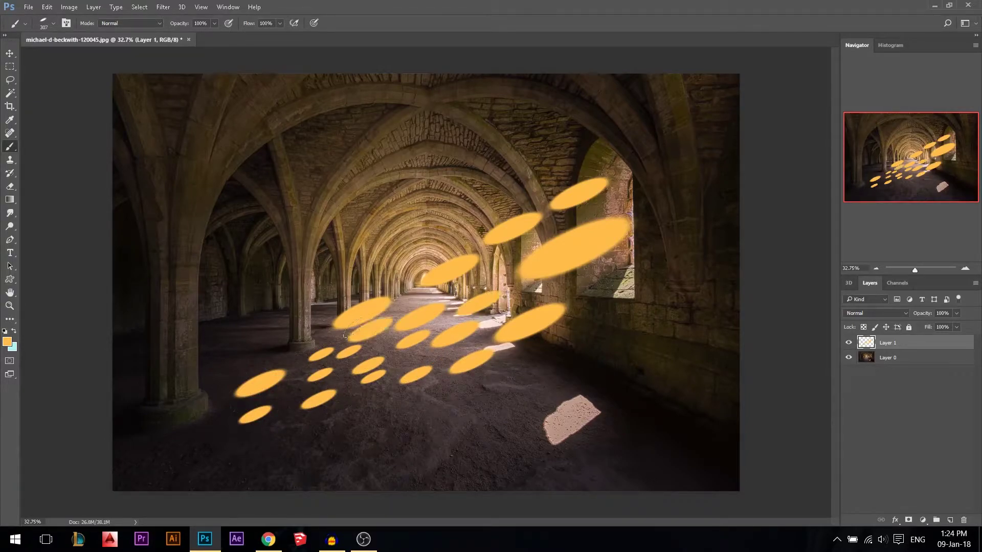
# - Partially erase the ellipses farthest from the window with a large, low-opacity eraser so they fade out
pyautogui.click(10, 186)
pyautogui.moveTo(290, 182); pyautogui.dragTo(275, 138)
pyautogui.moveTo(146, 23); pyautogui.dragTo(121, 28)
pyautogui.moveTo(326, 186)
pyautogui.mouseDown()
pyautogui.moveTo(422, 194)
pyautogui.moveTo(329, 287)
pyautogui.moveTo(230, 353)
pyautogui.moveTo(91, 338)
pyautogui.mouseUp()
pyautogui.moveTo(171, 414); pyautogui.dragTo(225, 429)
pyautogui.click(240, 430)
pyautogui.click(276, 425)
pyautogui.click(10, 53)
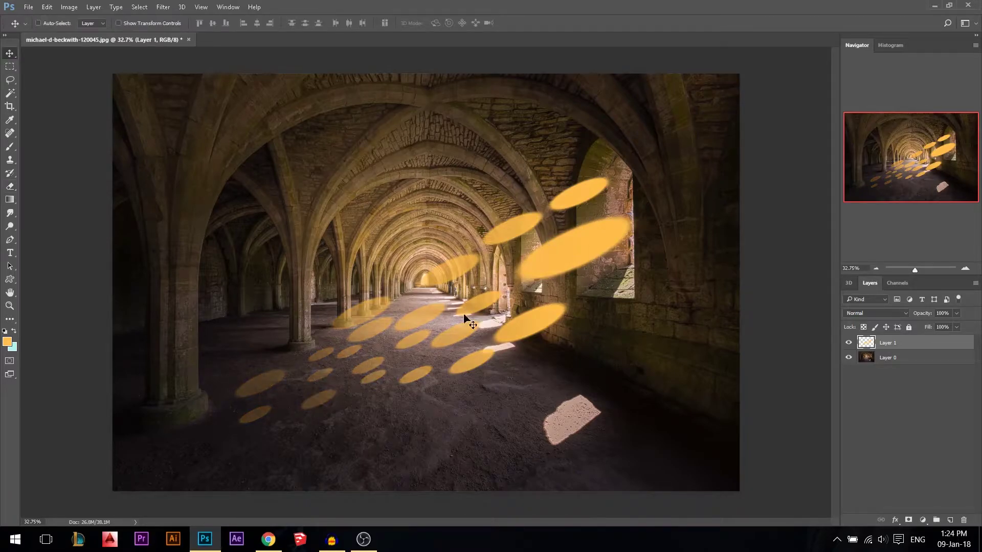
# - Apply a Motion Blur to the painted ellipses with an angle of 22° and a distance of about 1328 pixels
pyautogui.click(163, 7)
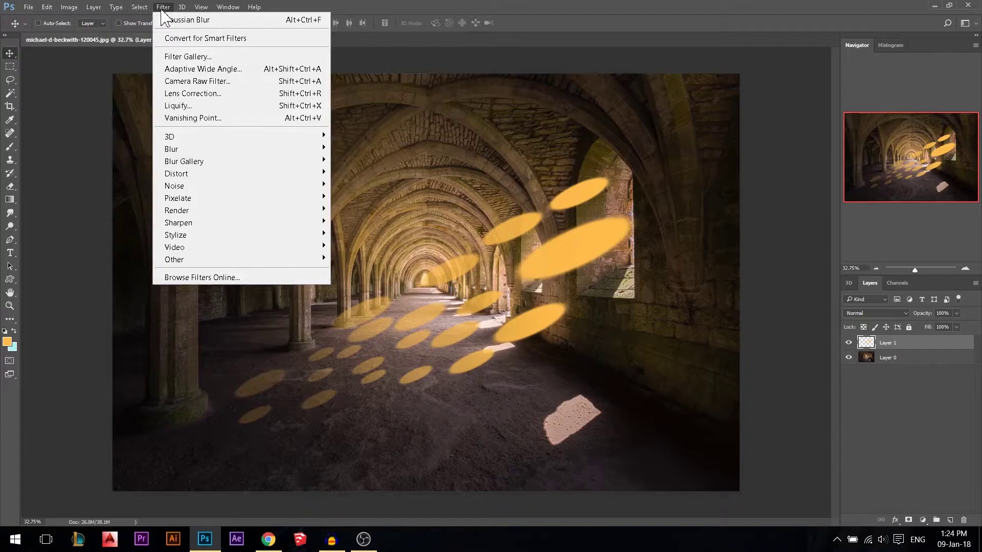
pyautogui.moveTo(256, 151)
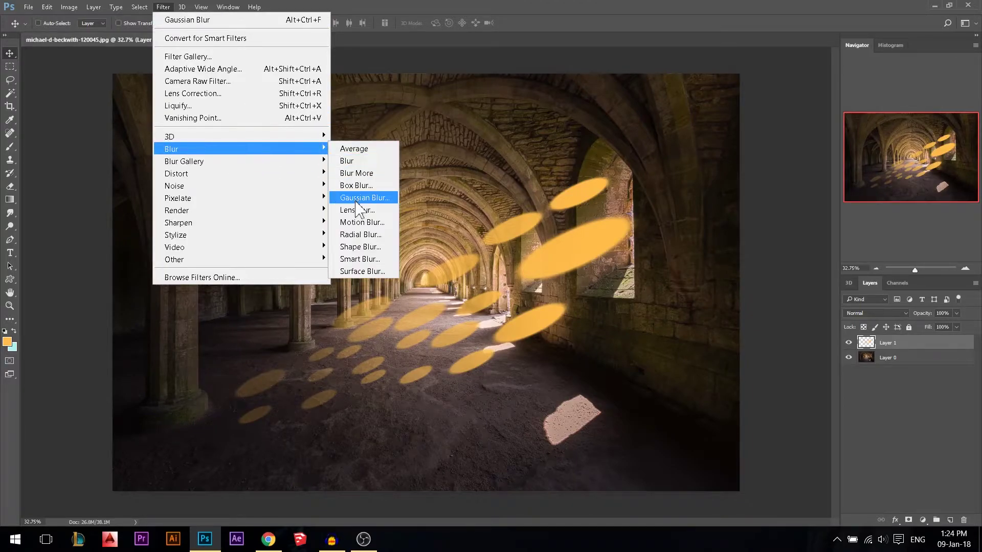
pyautogui.click(358, 222)
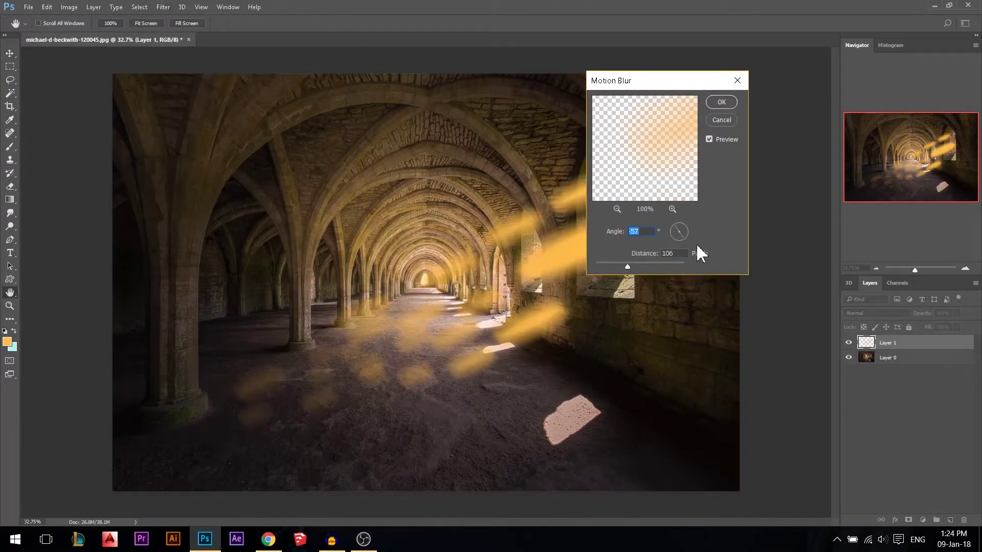
pyautogui.moveTo(672, 81); pyautogui.dragTo(839, 62)
pyautogui.write('22')
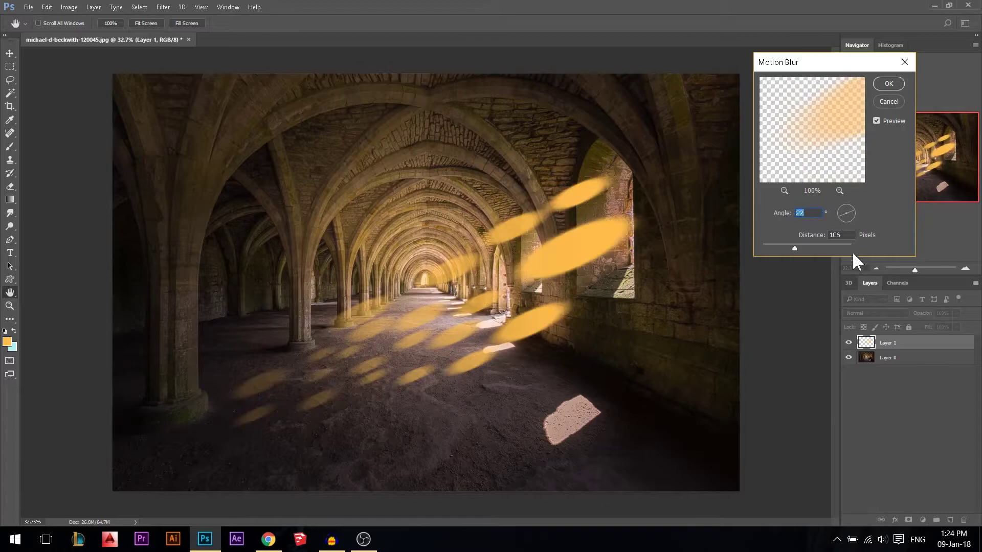
pyautogui.moveTo(808, 249); pyautogui.dragTo(842, 247)
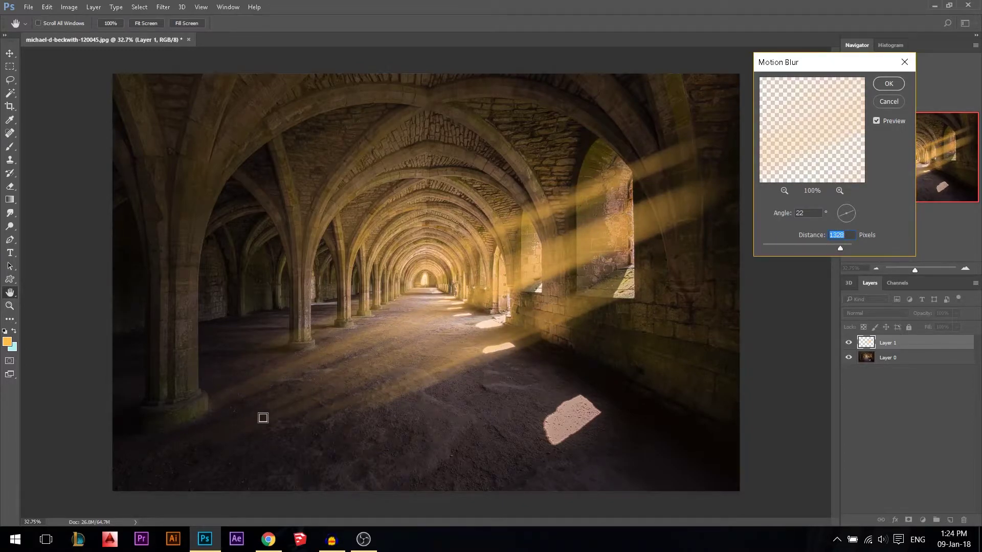
pyautogui.click(884, 85)
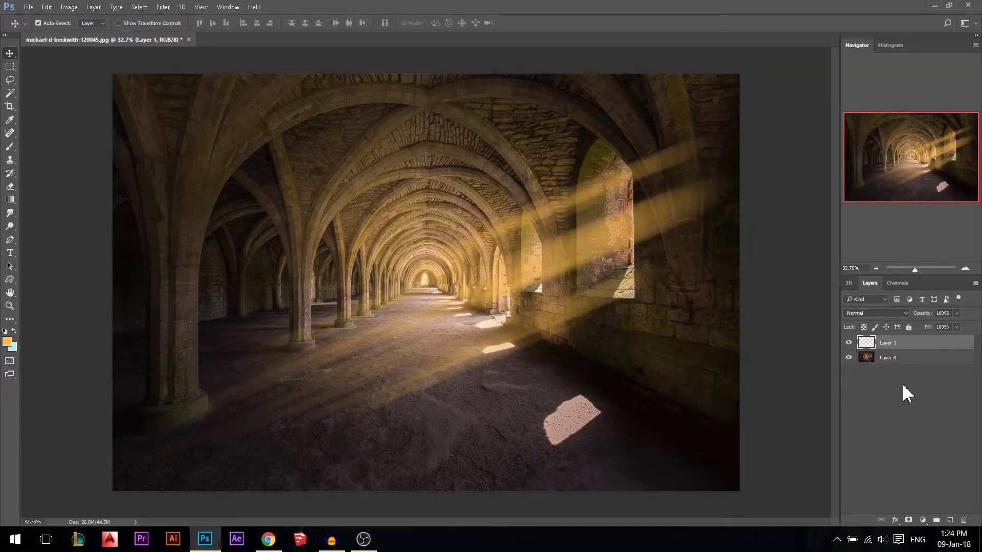
# - Duplicate the blurred light-ray layer and scale the copy down slightly
pyautogui.hotkey('ctrl', 'j')
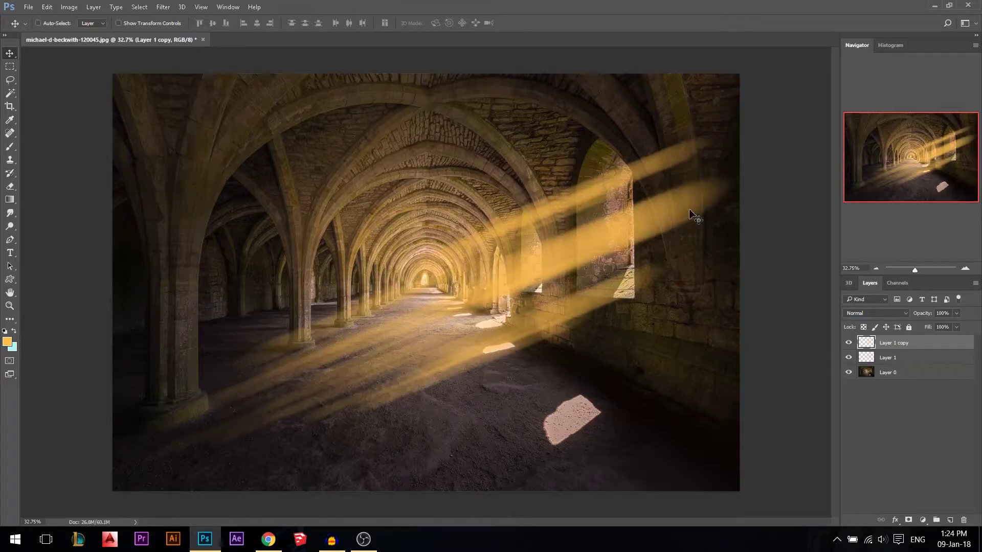
pyautogui.hotkey('ctrl', 't')
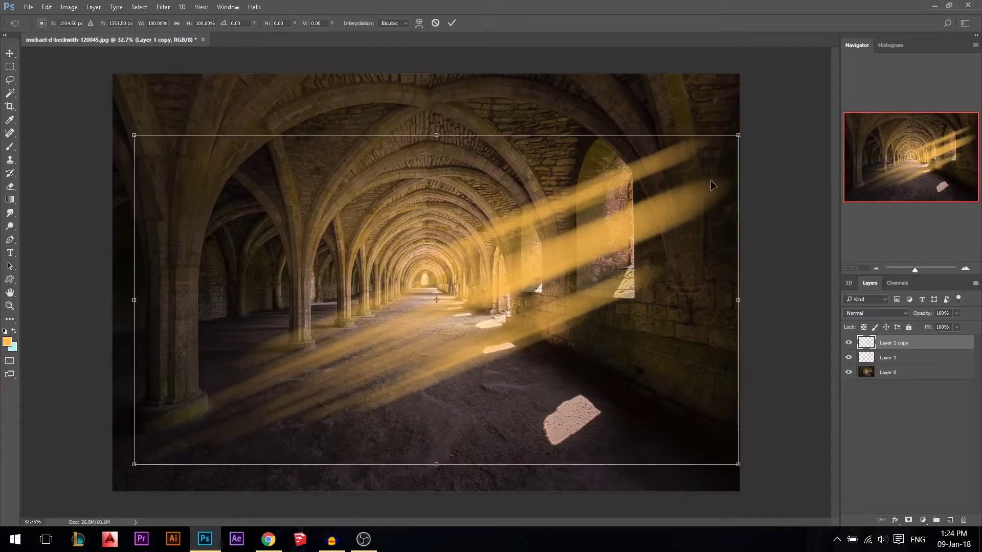
pyautogui.moveTo(738, 135); pyautogui.dragTo(658, 177)
pyautogui.press('Return')
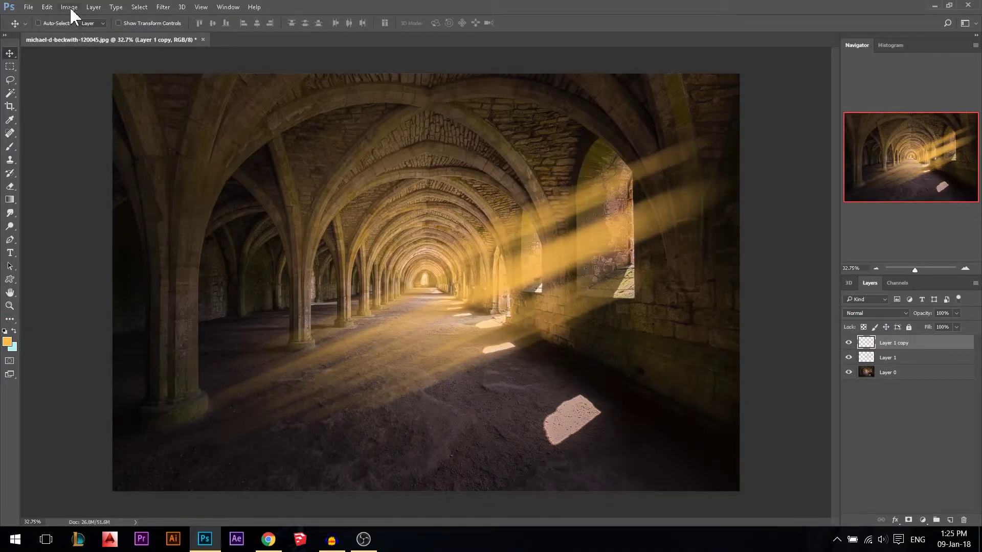
# - Adjust the duplicated rays with Hue/Saturation, setting saturation to -71 and lightness to +49
pyautogui.click(70, 7)
pyautogui.moveTo(138, 43)
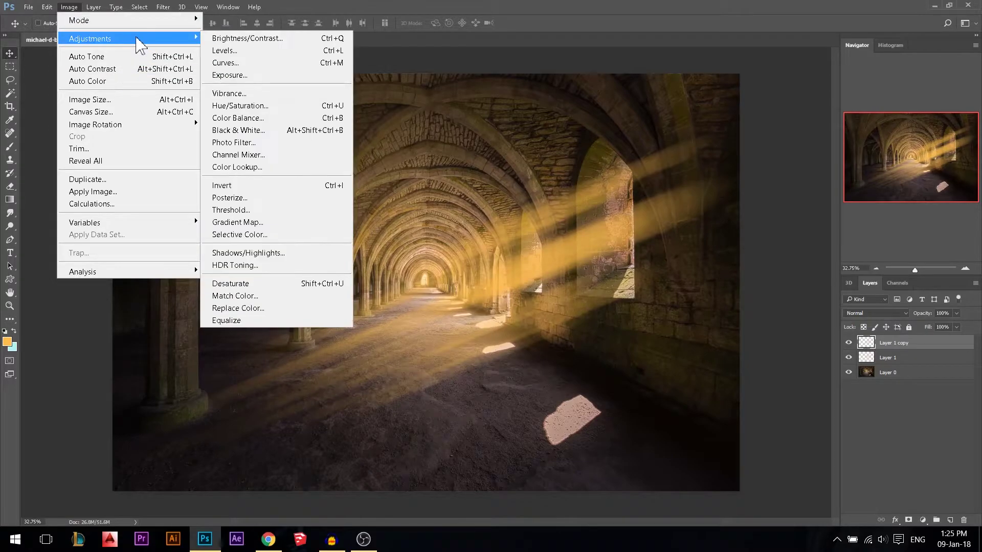
pyautogui.click(278, 105)
pyautogui.moveTo(775, 140); pyautogui.dragTo(799, 163)
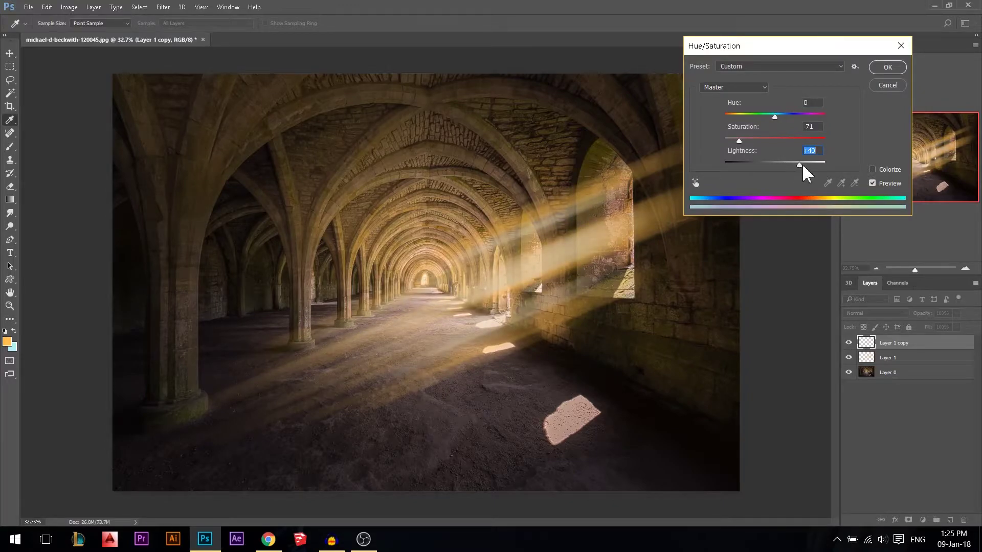
pyautogui.click(887, 68)
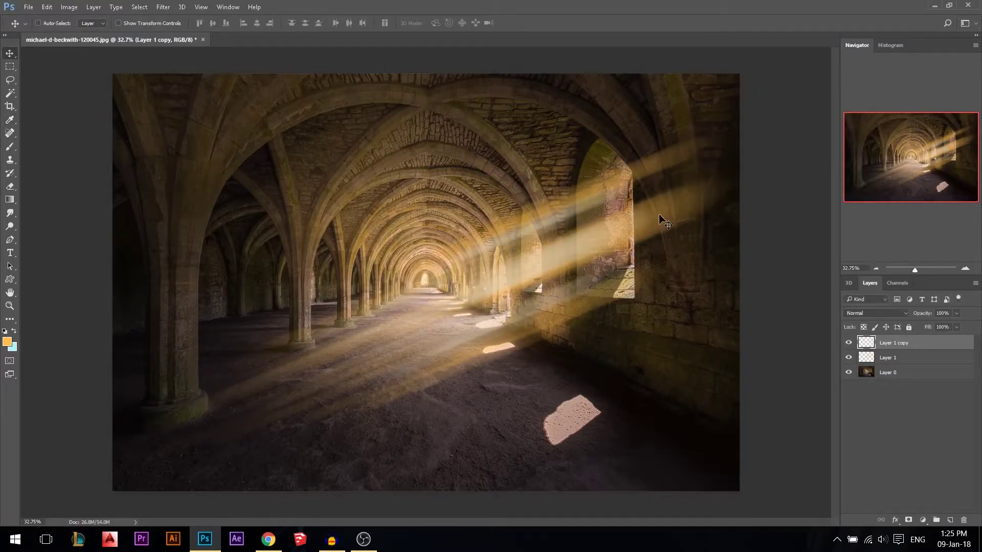
# - Set the blend mode of both light-ray layers to Screen
pyautogui.click(906, 361)
pyautogui.keyDown('ctrl'); pyautogui.click(896, 349); pyautogui.keyUp('ctrl')
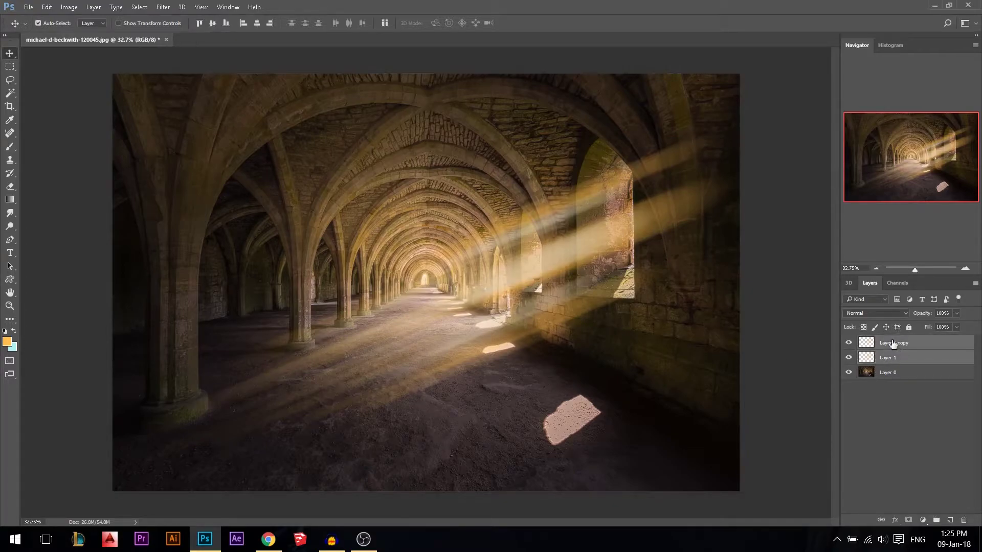
pyautogui.click(876, 317)
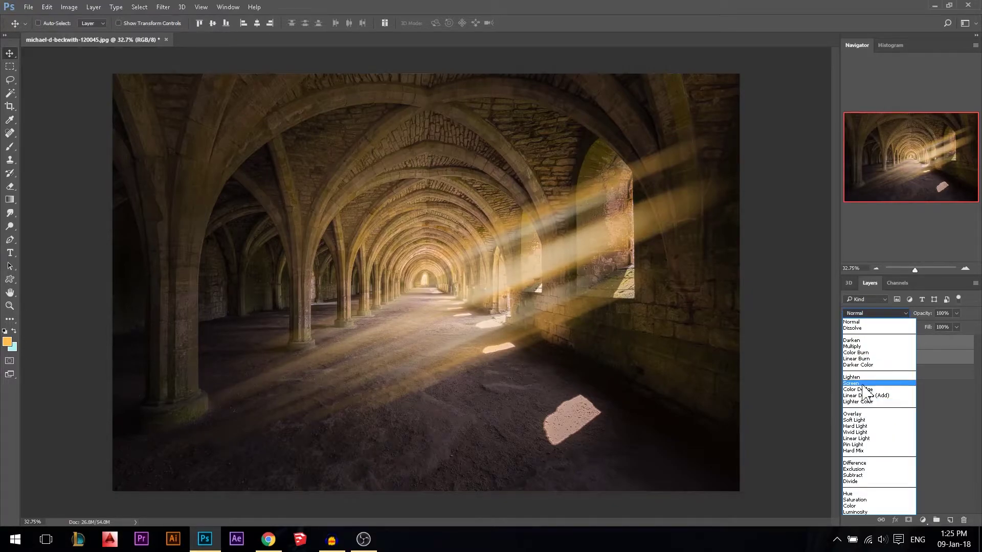
pyautogui.click(869, 377)
pyautogui.click(878, 386)
# - Lower the opacity of the duplicated light-ray layer to 22%
pyautogui.click(895, 341)
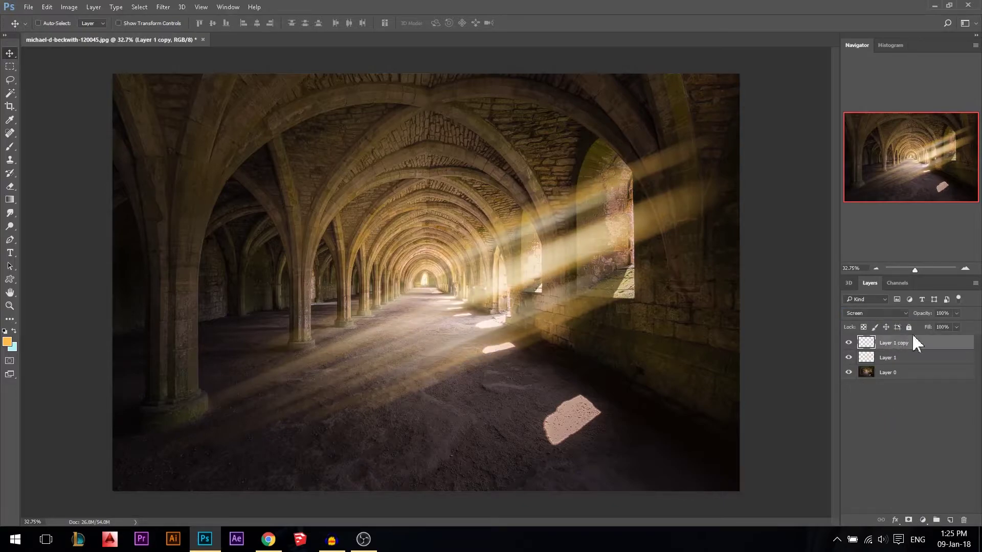
pyautogui.click(956, 315)
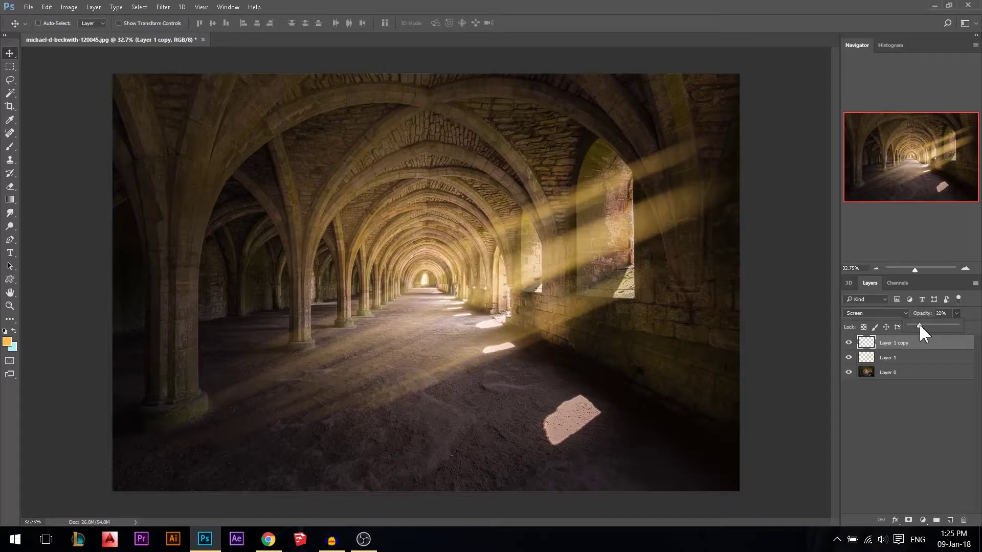
pyautogui.click(895, 389)
# - Lower the opacity of the original light-ray layer to 52%
pyautogui.click(894, 359)
pyautogui.click(957, 314)
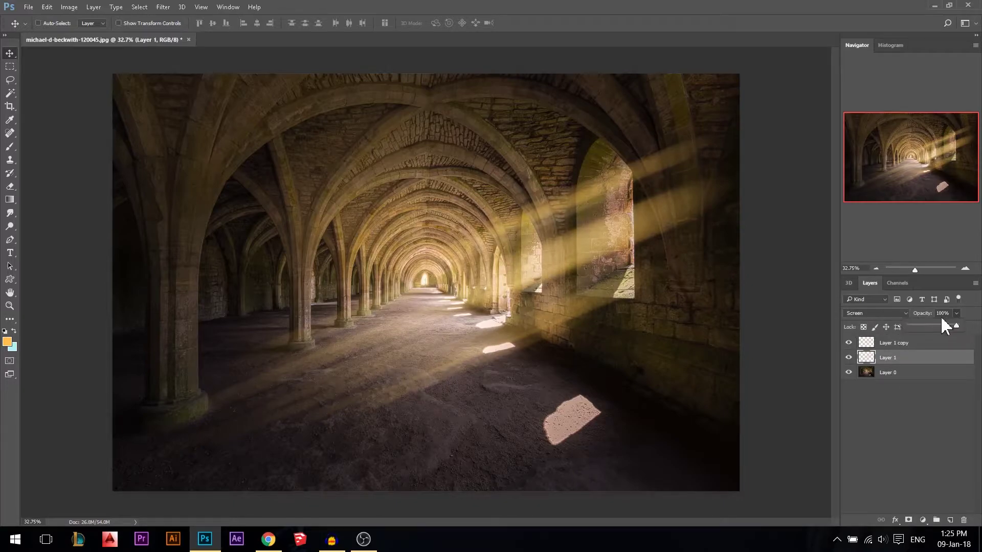
pyautogui.moveTo(960, 325); pyautogui.dragTo(929, 323)
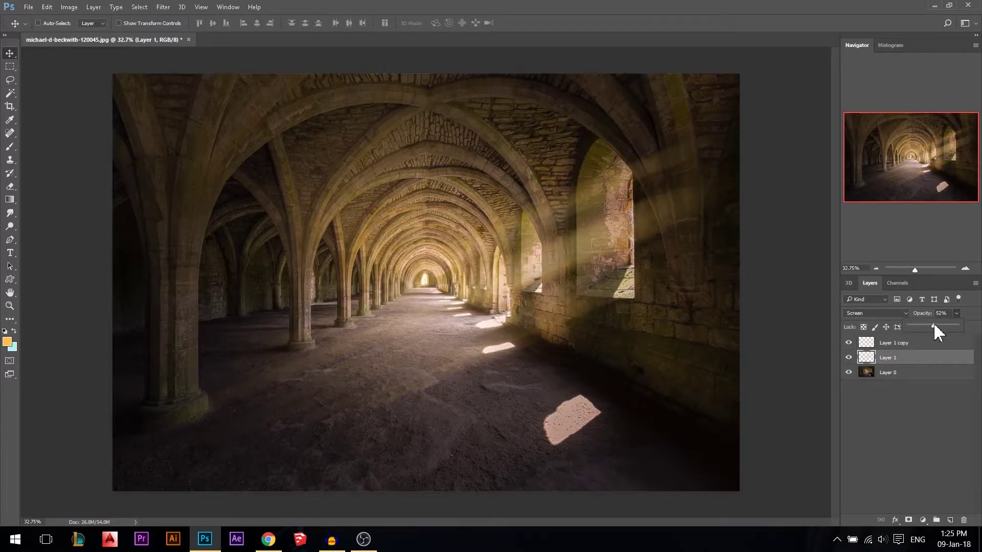
pyautogui.click(913, 410)
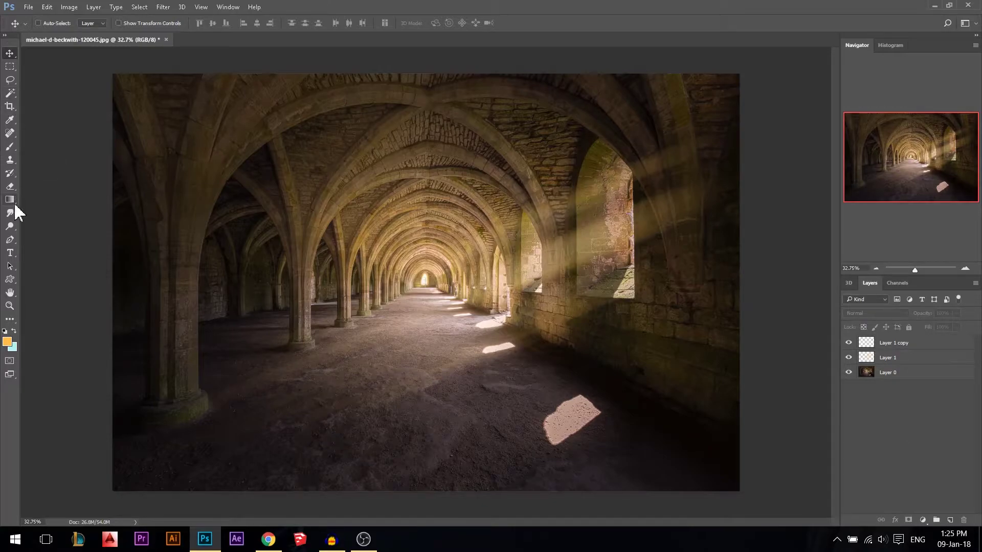
# - Erase the original layer's light rays that spill onto the wall and pillar outside the large window, using a 520 px eraser
pyautogui.click(10, 186)
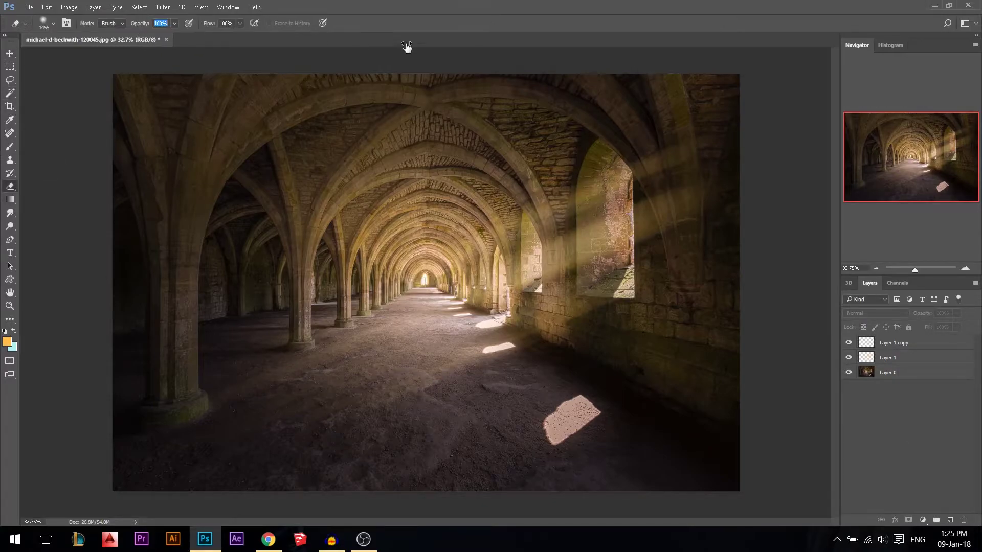
pyautogui.click(931, 359)
pyautogui.moveTo(669, 185); pyautogui.dragTo(590, 186)
pyautogui.moveTo(690, 158); pyautogui.dragTo(671, 219)
# - Try to rotate the duplicated light-ray layer by -15 degrees
pyautogui.click(922, 348)
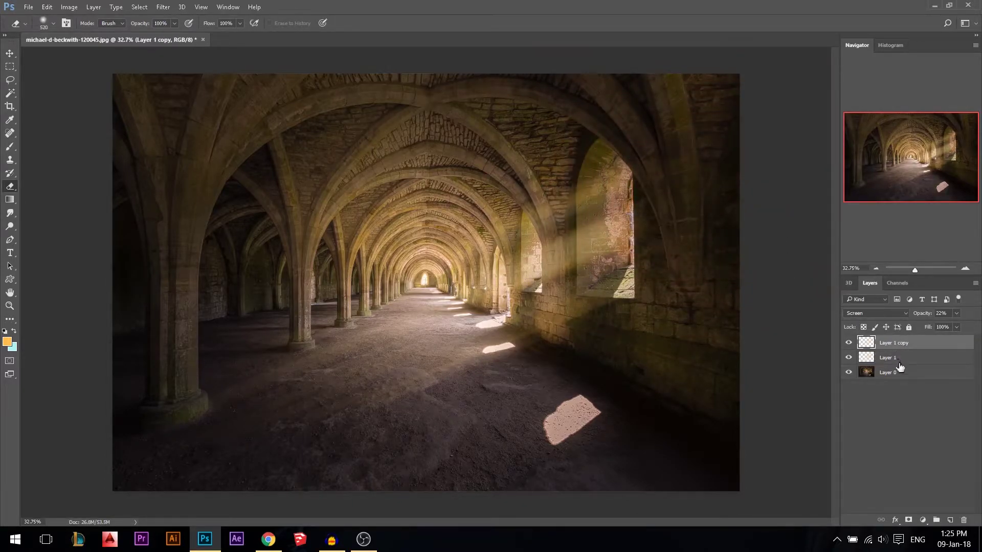
pyautogui.press('t')
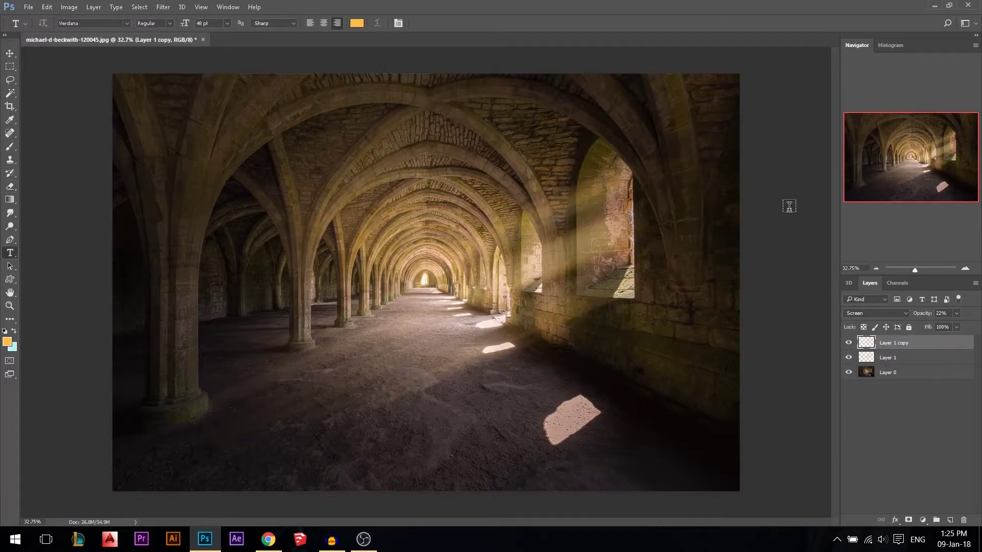
pyautogui.hotkey('ctrl', 't')
pyautogui.moveTo(719, 195); pyautogui.dragTo(686, 124)
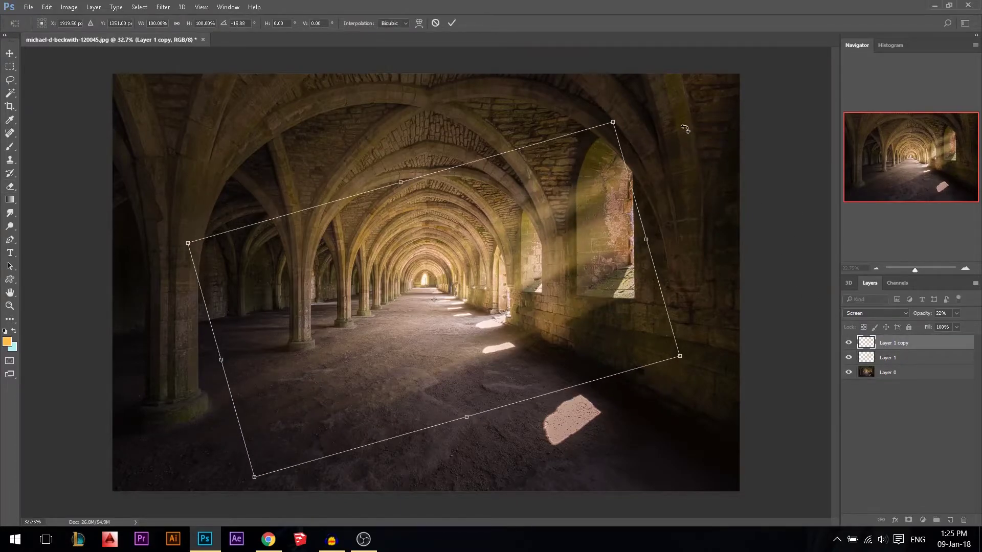
pyautogui.press('Return')
# - Rotate both light-ray layers together by about -14 degrees and shift them so the rays fall from the windows onto the floor
pyautogui.keyDown('shift'); pyautogui.click(890, 358); pyautogui.keyUp('shift')
pyautogui.hotkey('ctrl', 't')
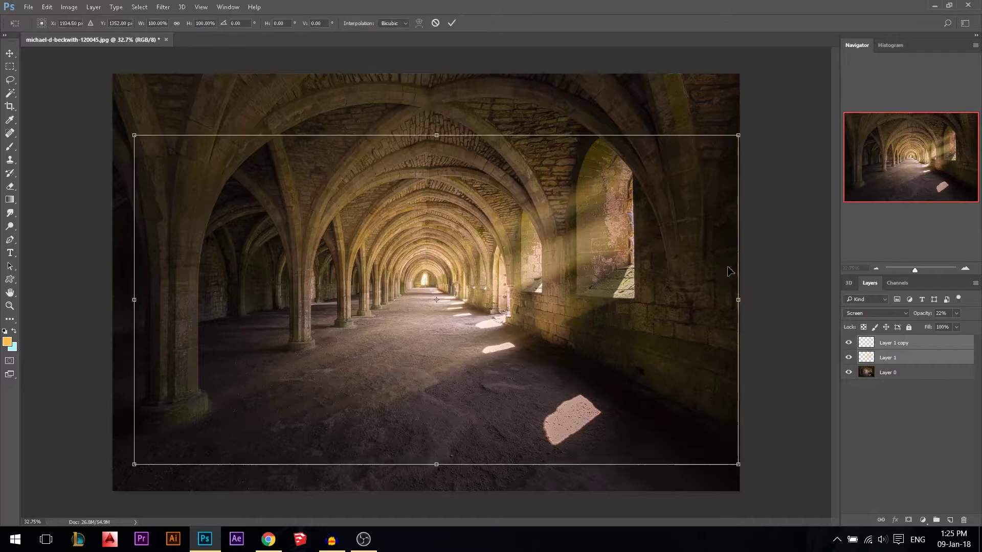
pyautogui.moveTo(778, 212); pyautogui.dragTo(746, 134)
pyautogui.moveTo(562, 268); pyautogui.dragTo(580, 307)
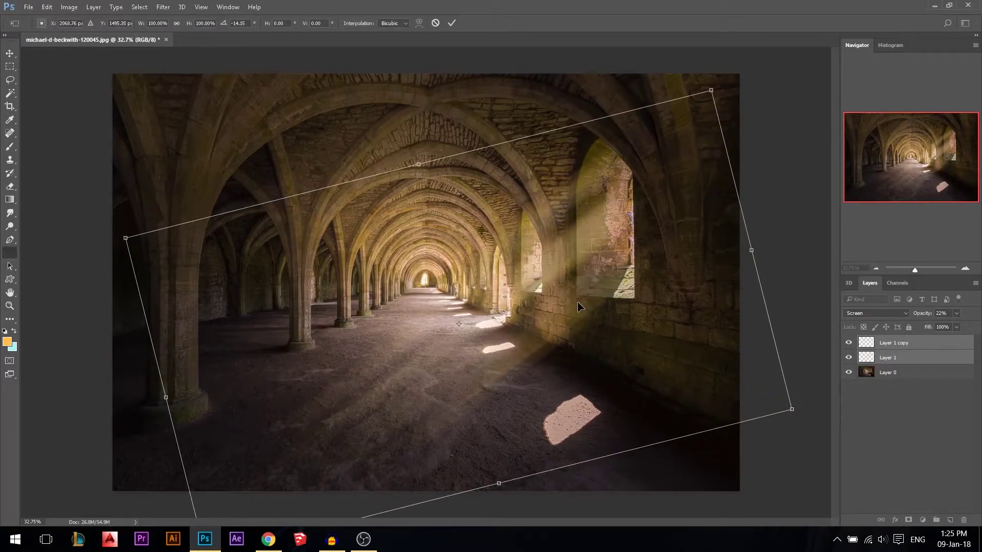
pyautogui.press('Return')
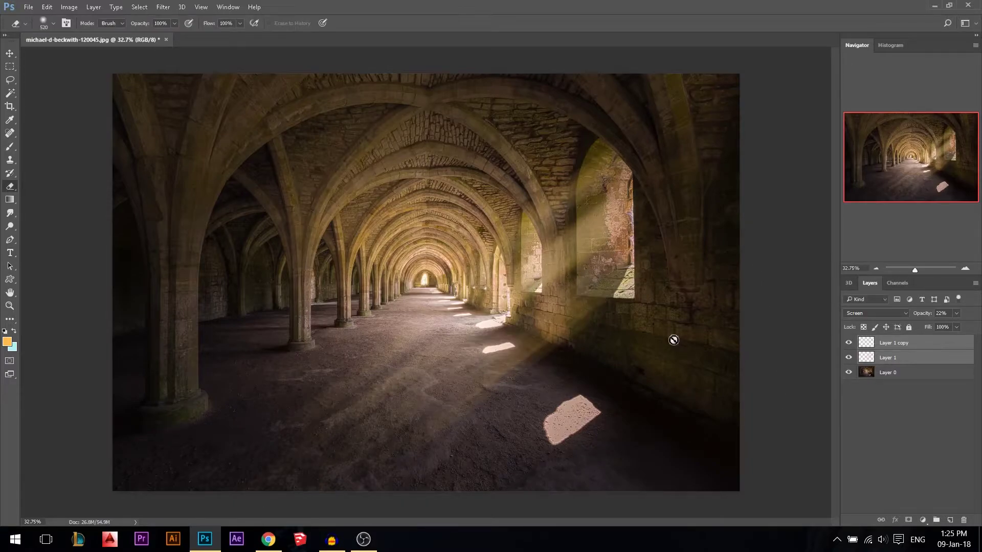
# - Merge the two light-ray layers and set the merged layer's blend mode to Screen
pyautogui.press('e')
pyautogui.hotkey('ctrl', '0')
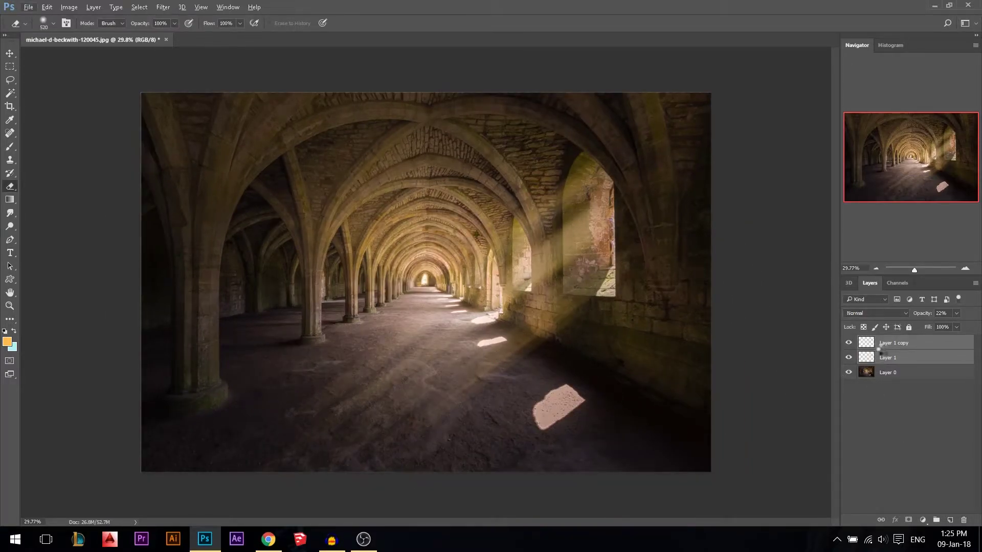
pyautogui.hotkey('ctrl', 'e')
pyautogui.click(876, 313)
pyautogui.click(864, 385)
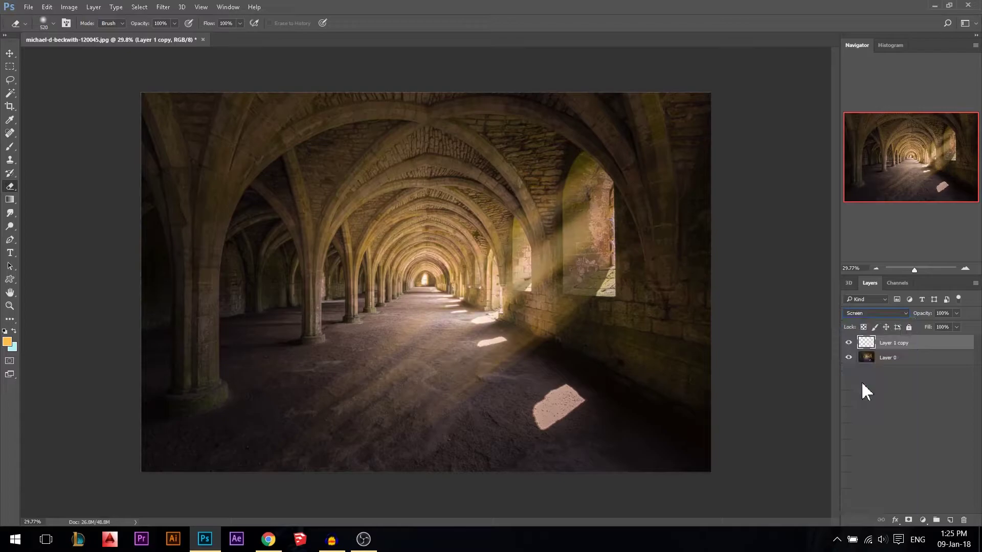
pyautogui.click(849, 344)
pyautogui.click(850, 343)
# - Delete the merged light-ray layer, leaving only the hall photo
pyautogui.click(9, 53)
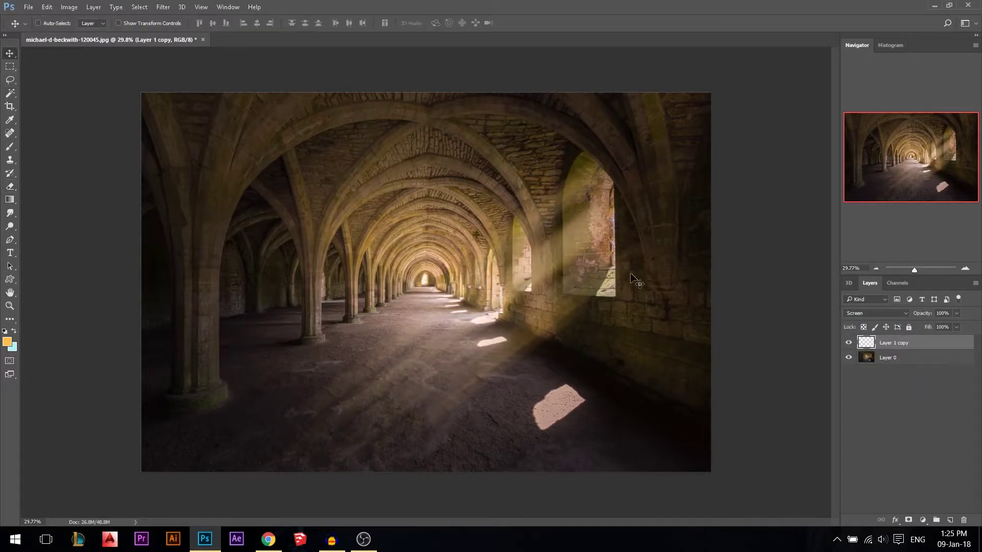
pyautogui.scroll(2, 592, 312)
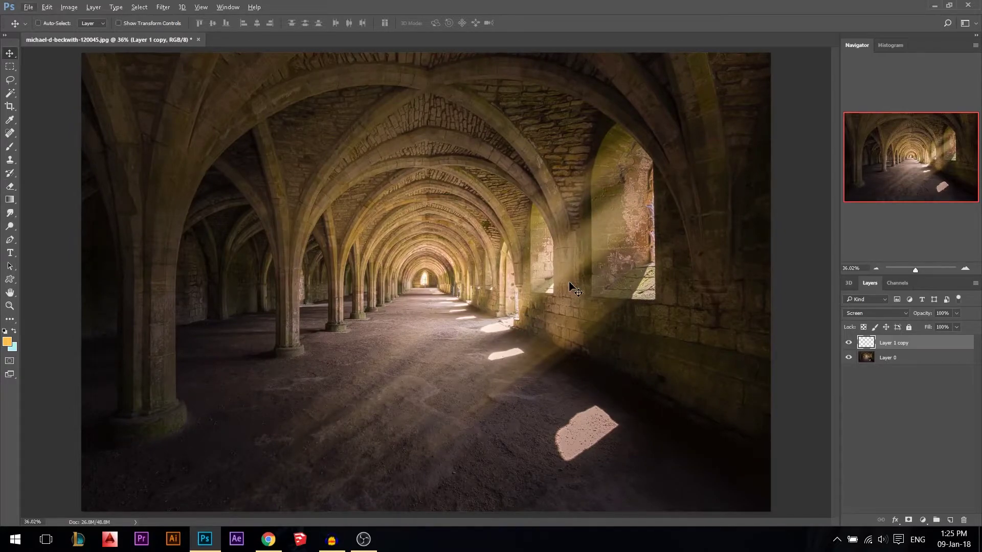
pyautogui.press('Delete')
pyautogui.scroll(-1, 557, 291)
pyautogui.scroll(1, 550, 290)
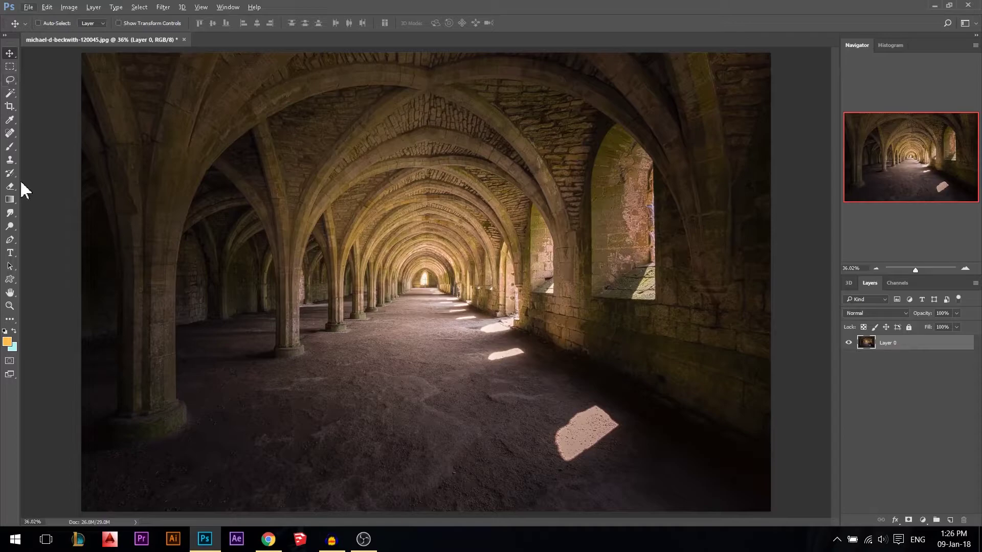
# - Add a new layer above the photo and choose a soft round brush about 440 px in size
pyautogui.click(10, 147)
pyautogui.click(955, 522)
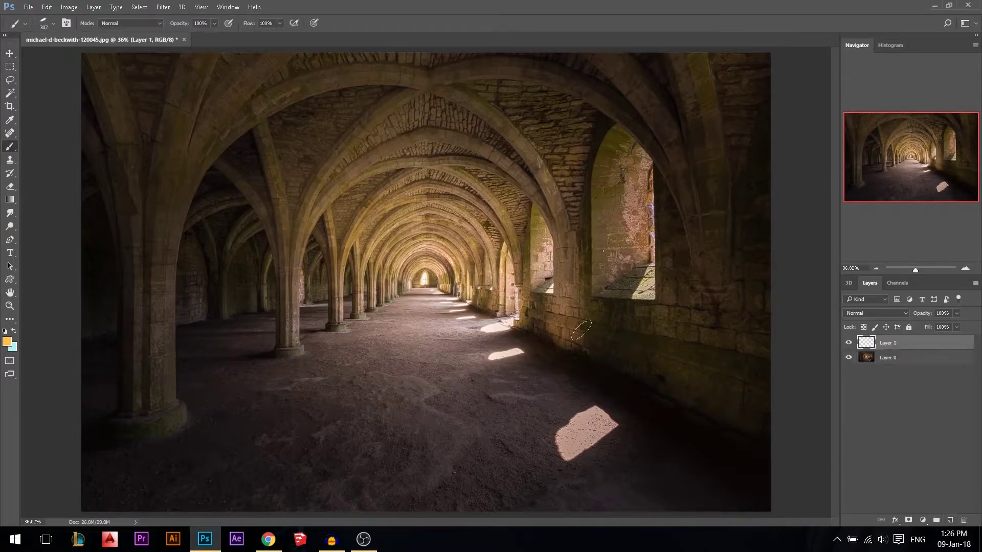
pyautogui.rightClick(579, 328)
pyautogui.click(616, 343)
pyautogui.click(650, 344)
pyautogui.moveTo(492, 264); pyautogui.dragTo(514, 260)
pyautogui.scroll(-1, 494, 243)
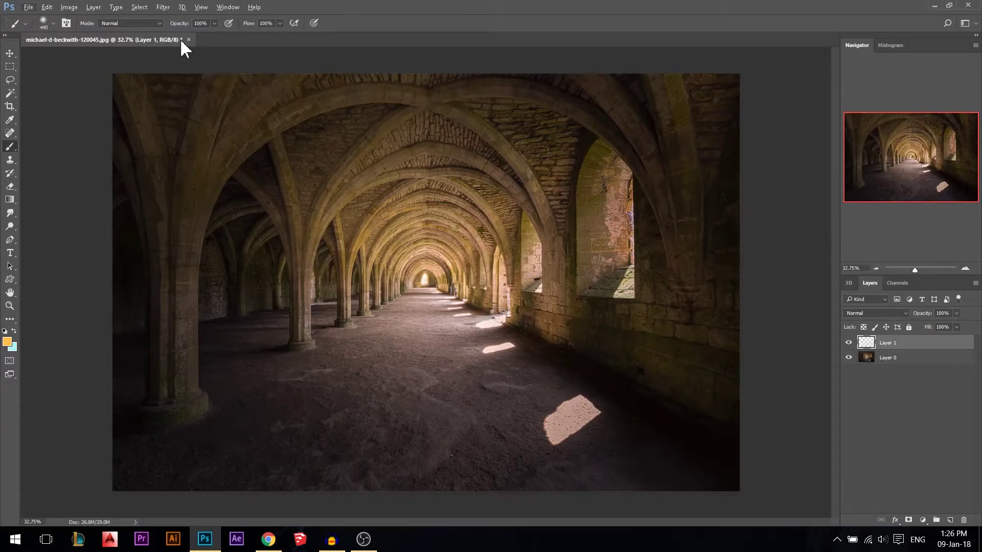
# - Paint a broad orange band of light from the windows down across the floor with a 501 px brush at 62% opacity
pyautogui.moveTo(563, 227); pyautogui.dragTo(581, 232)
pyautogui.moveTo(614, 199)
pyautogui.mouseDown()
pyautogui.moveTo(563, 261)
pyautogui.moveTo(564, 242)
pyautogui.moveTo(588, 307)
pyautogui.moveTo(450, 389)
pyautogui.moveTo(563, 348)
pyautogui.moveTo(449, 383)
pyautogui.moveTo(399, 461)
pyautogui.moveTo(522, 302)
pyautogui.moveTo(471, 327)
pyautogui.moveTo(318, 450)
pyautogui.moveTo(461, 296)
pyautogui.moveTo(337, 382)
pyautogui.mouseUp()
pyautogui.moveTo(603, 176)
pyautogui.mouseDown()
pyautogui.moveTo(613, 235)
pyautogui.moveTo(578, 307)
pyautogui.moveTo(559, 215)
pyautogui.moveTo(519, 322)
pyautogui.moveTo(491, 358)
pyautogui.moveTo(509, 358)
pyautogui.mouseUp()
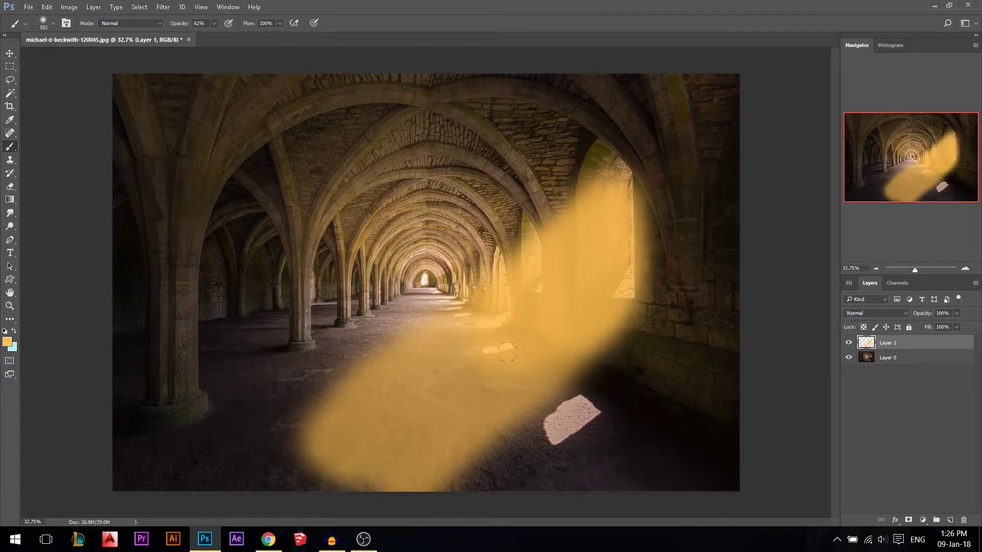
pyautogui.moveTo(547, 247)
pyautogui.mouseDown()
pyautogui.moveTo(608, 246)
pyautogui.moveTo(572, 322)
pyautogui.moveTo(409, 381)
pyautogui.mouseUp()
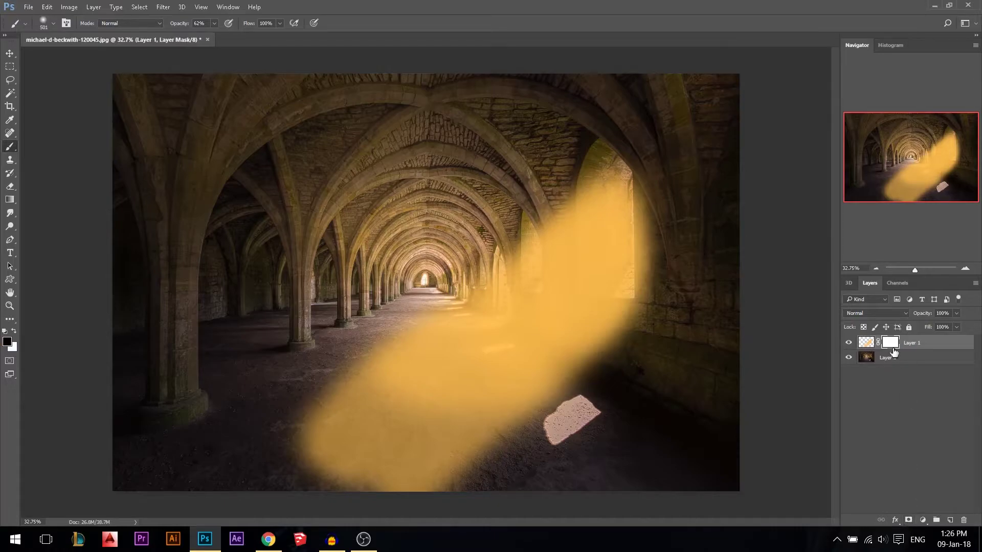
# - Add a layer mask to the painted light layer and fill the mask with the Clouds render filter
pyautogui.click(162, 7)
pyautogui.moveTo(210, 214)
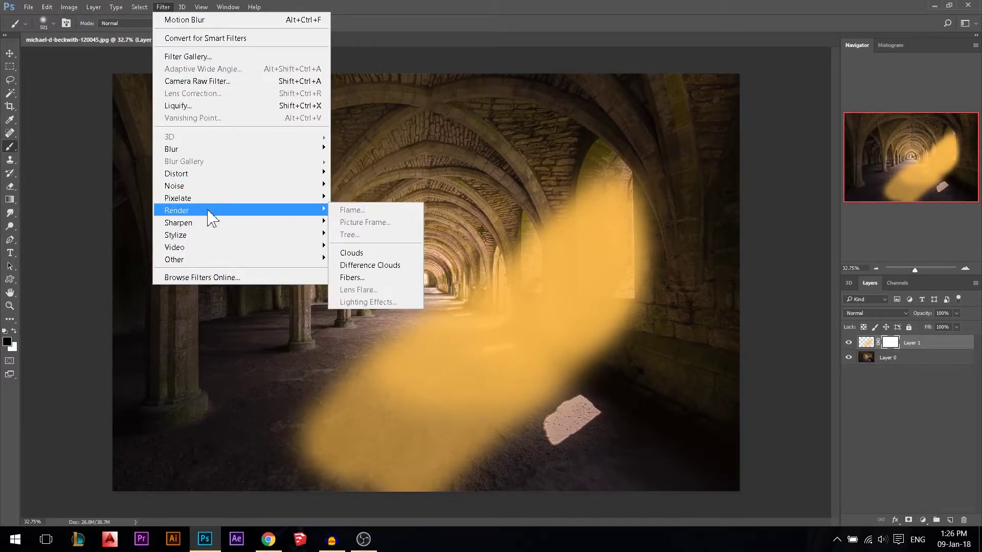
pyautogui.click(352, 255)
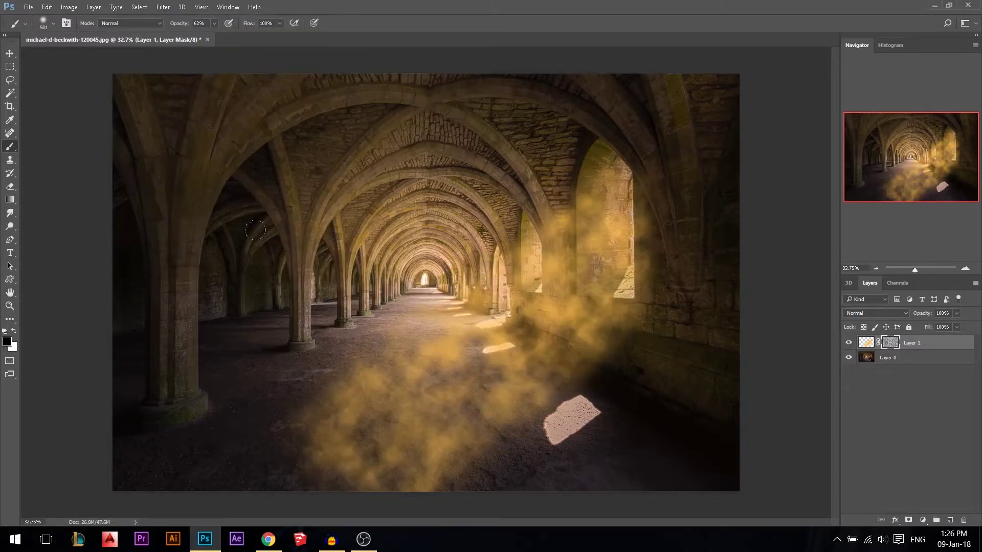
# - Set the painted light layer's blend mode to Screen and unlink its cloud mask
pyautogui.click(10, 53)
pyautogui.scroll(-2, 493, 297)
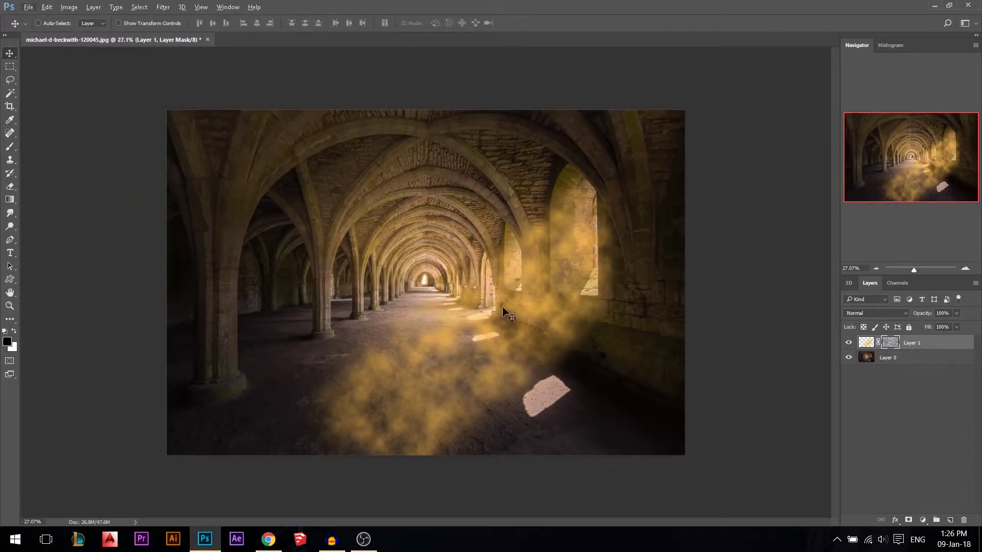
pyautogui.click(888, 314)
pyautogui.click(863, 383)
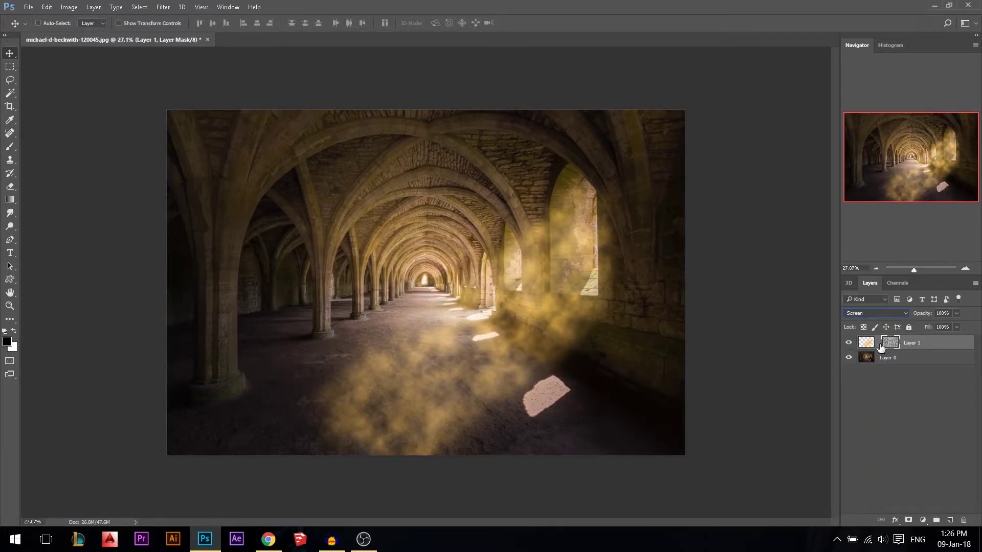
# - Scale the unlinked cloud mask up to about 242% and relink it to the painted light layer
pyautogui.hotkey('ctrl', 't')
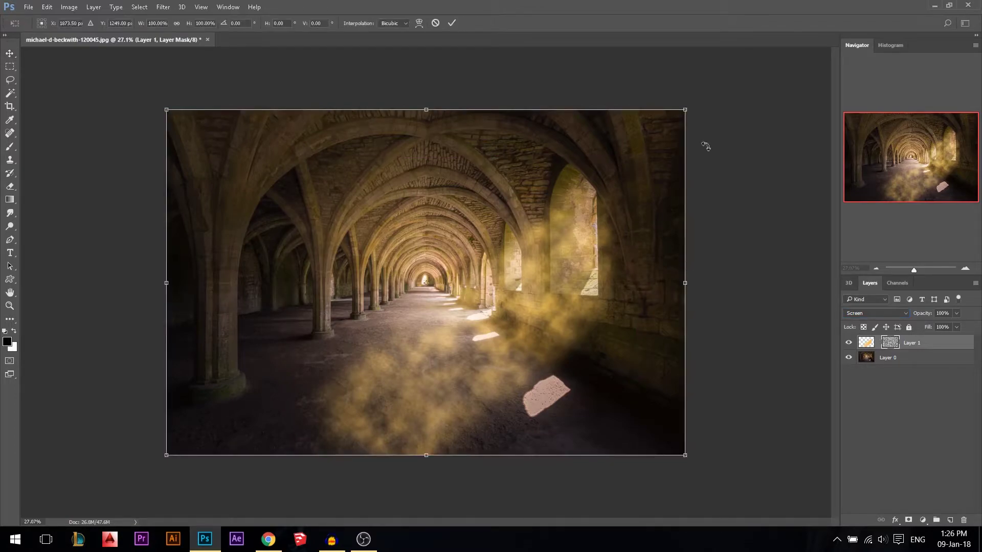
pyautogui.moveTo(687, 112); pyautogui.dragTo(817, 23)
pyautogui.scroll(-3, 706, 124)
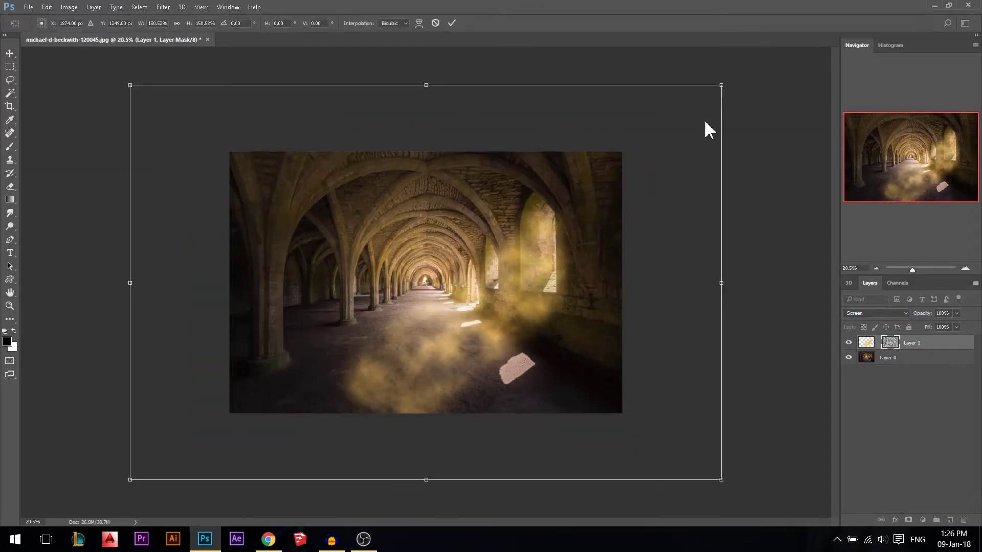
pyautogui.moveTo(725, 81); pyautogui.dragTo(817, 21)
pyautogui.hotkey('ctrl', '0')
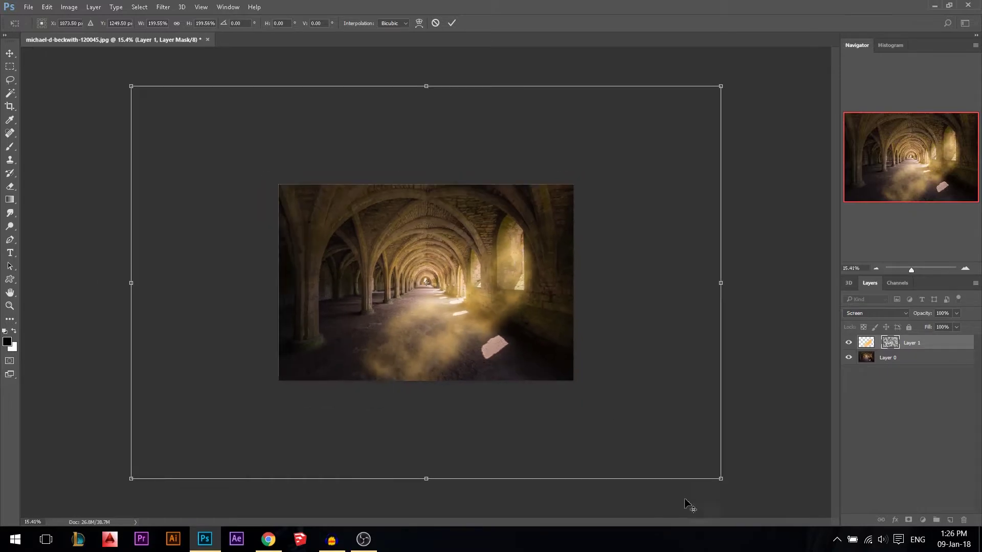
pyautogui.moveTo(722, 477); pyautogui.dragTo(792, 509)
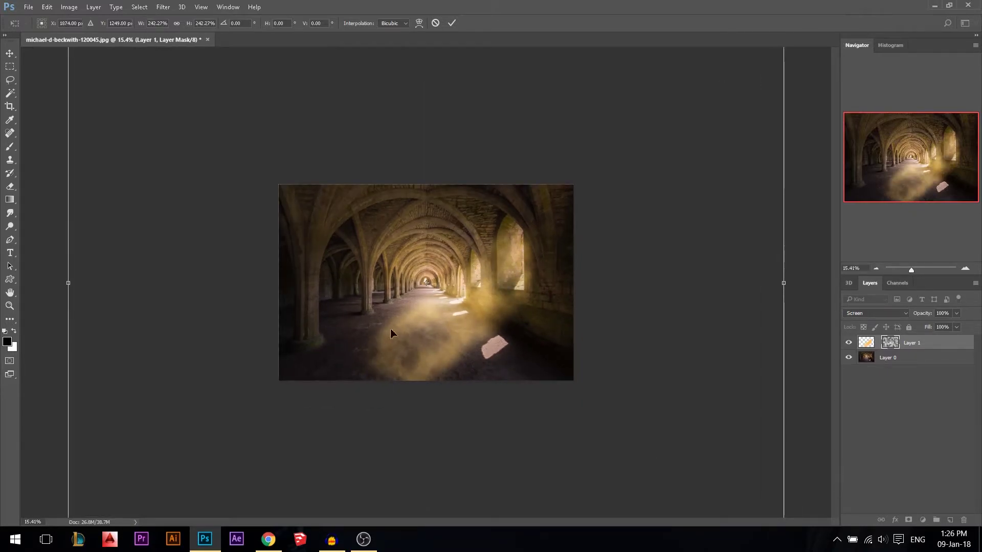
pyautogui.click(452, 22)
pyautogui.hotkey('ctrl', '0')
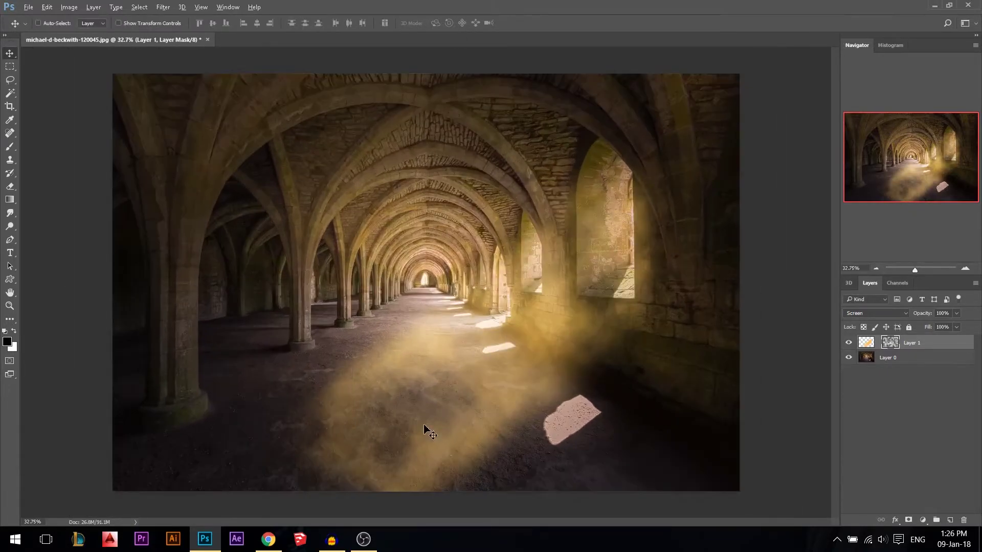
pyautogui.scroll(1, 460, 410)
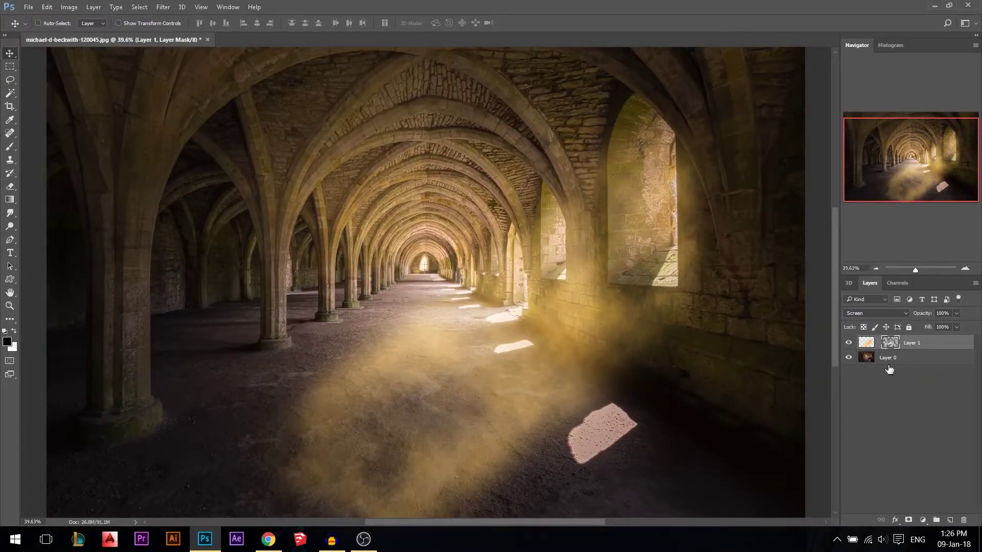
pyautogui.scroll(-1, 502, 338)
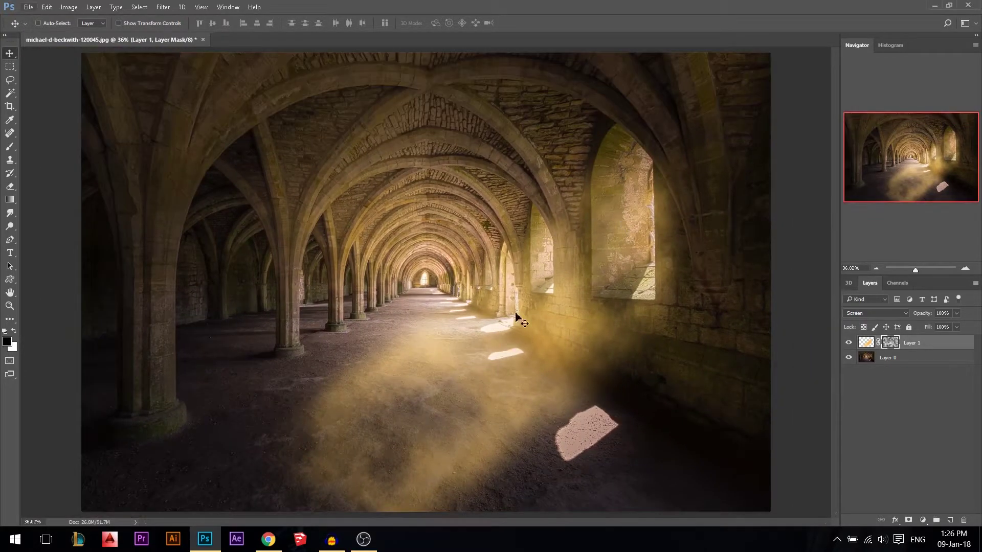
# - Reduce the painted light's saturation to -50 with Hue/Saturation and lower its layer opacity to 75%
pyautogui.click(868, 343)
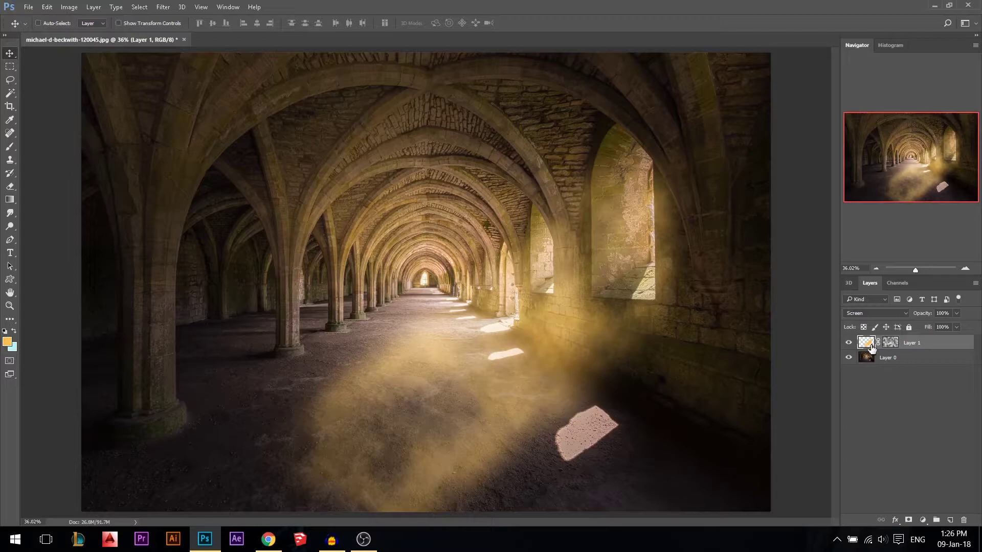
pyautogui.hotkey('ctrl', 'u')
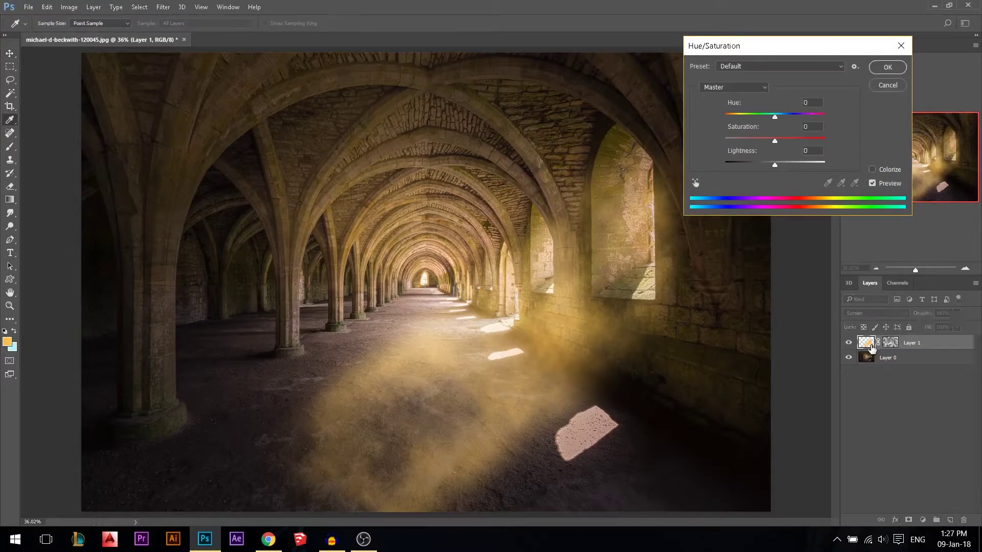
pyautogui.click(750, 138)
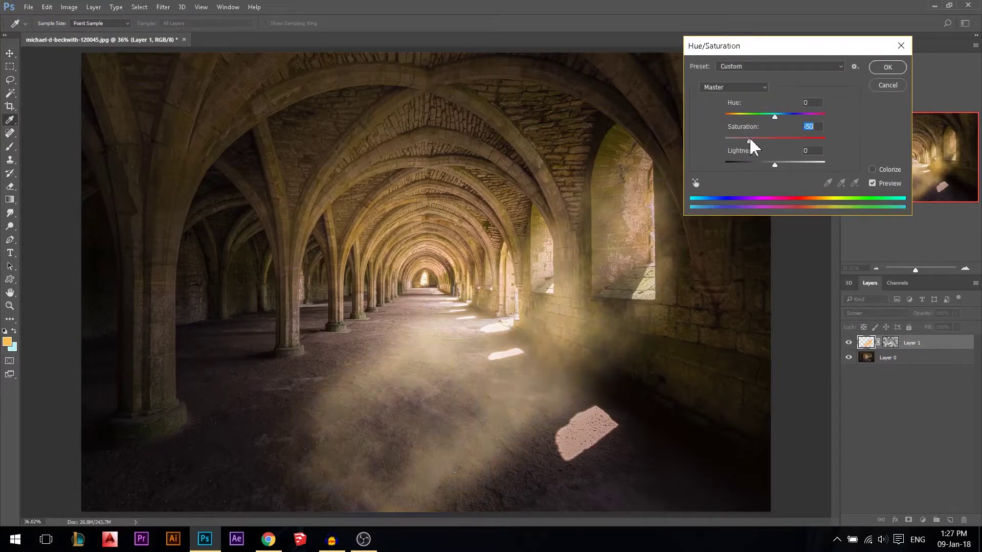
pyautogui.click(886, 68)
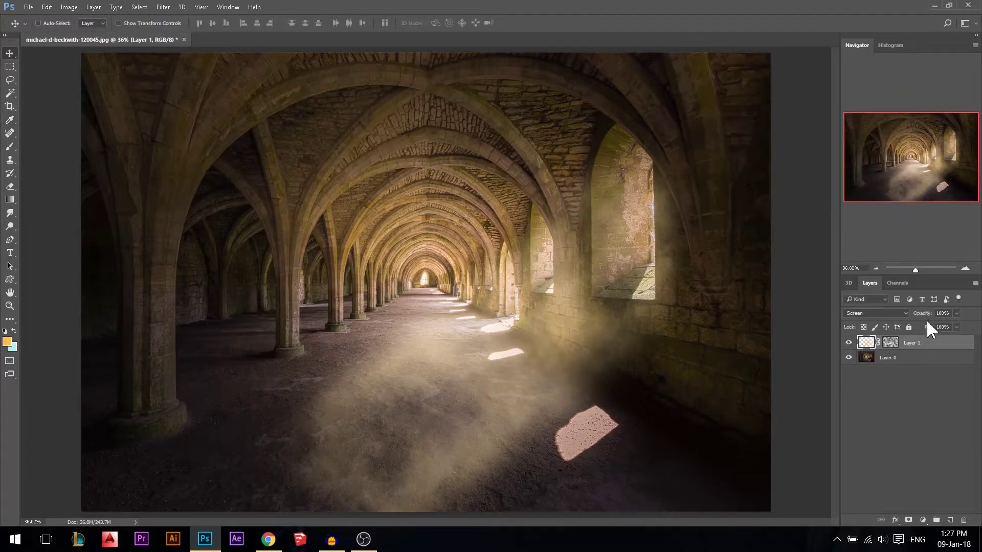
pyautogui.moveTo(923, 316); pyautogui.dragTo(930, 316)
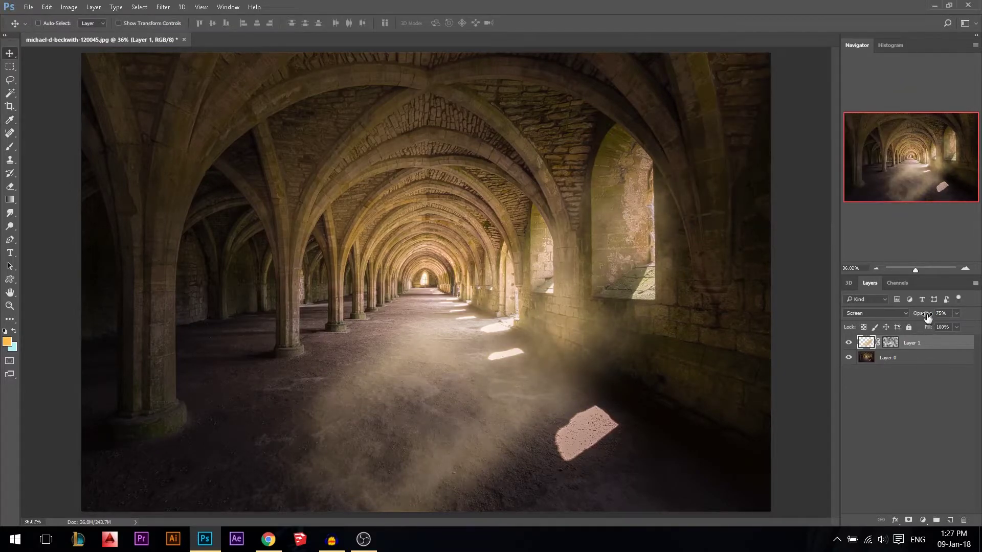
# - Try the Overlay blend mode on the painted light layer and compare the photo with the layer hidden and shown
pyautogui.keyDown('alt'); pyautogui.scroll(-2, 648, 327); pyautogui.keyUp('alt')
pyautogui.click(862, 314)
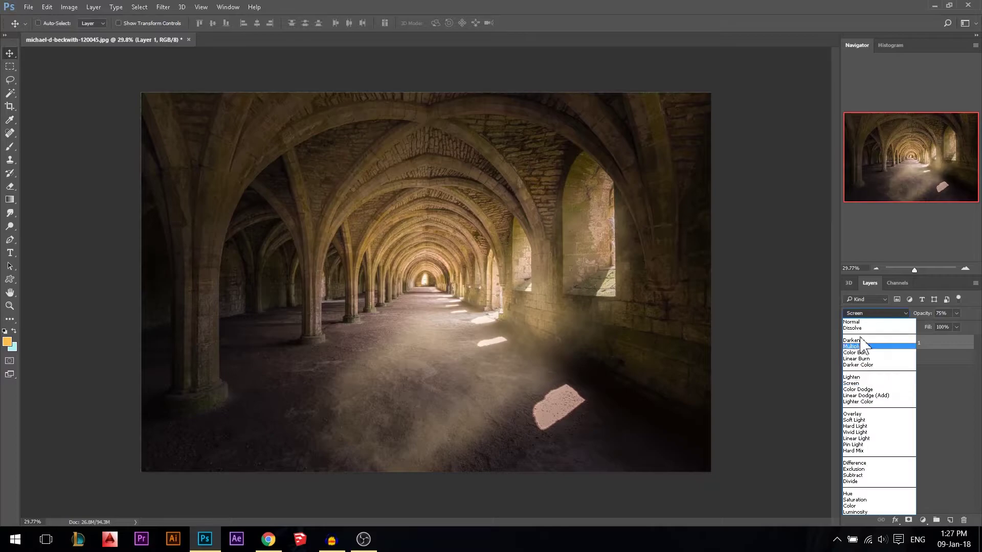
pyautogui.click(848, 420)
pyautogui.click(850, 344)
pyautogui.click(851, 343)
pyautogui.click(851, 343)
pyautogui.click(850, 343)
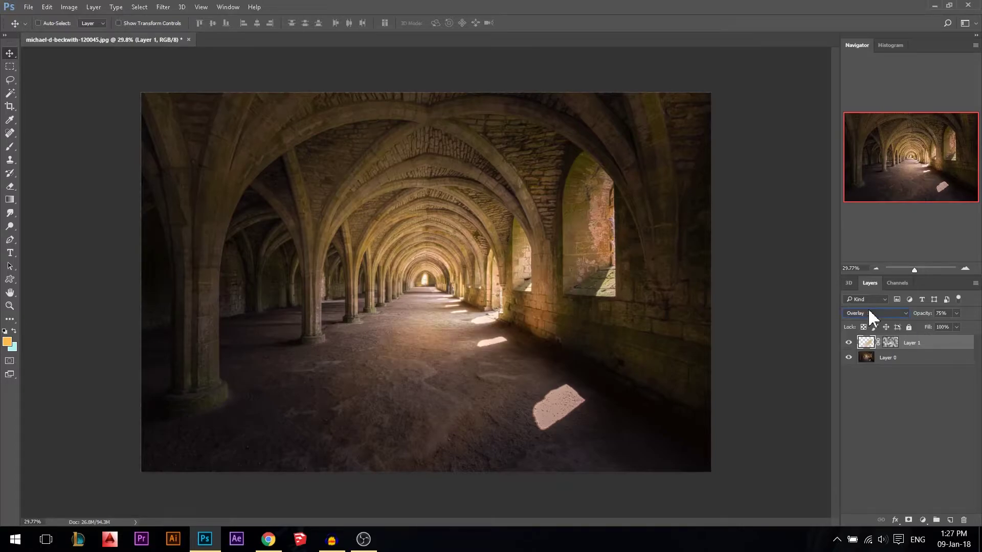
# - Try Lighten on the painted light layer, return it to Screen and lower its opacity to 64%
pyautogui.click(855, 318)
pyautogui.click(853, 378)
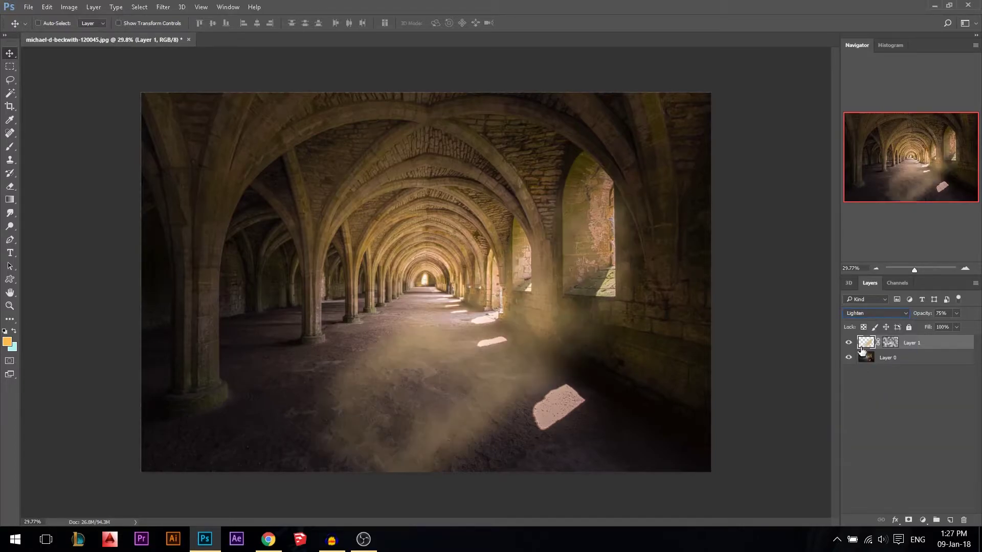
pyautogui.click(863, 313)
pyautogui.click(849, 386)
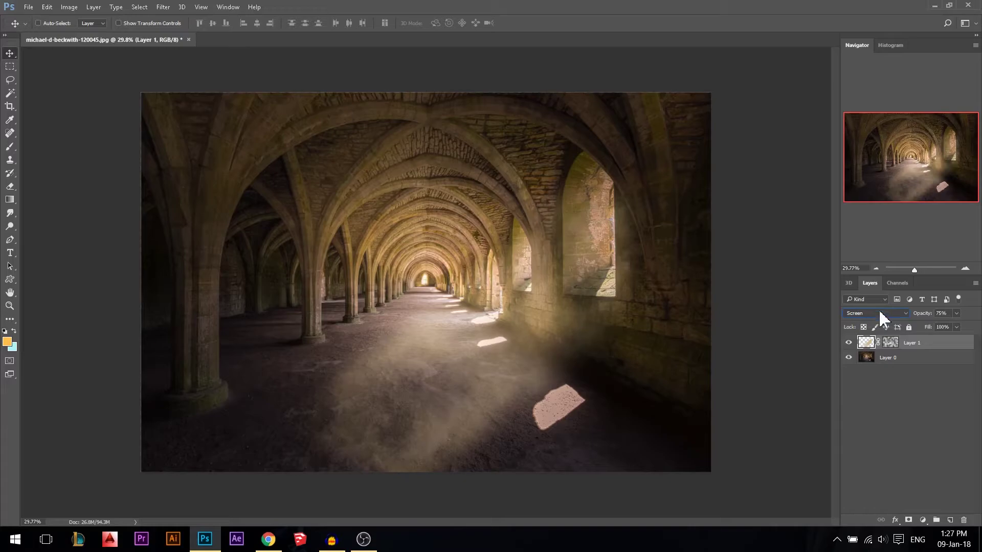
pyautogui.moveTo(934, 318); pyautogui.dragTo(930, 317)
# - Duplicate the painted light layer, switch the copy to a contrast-type blend mode and lower the copy's opacity
pyautogui.click(905, 376)
pyautogui.click(901, 345)
pyautogui.hotkey('ctrl', 'j')
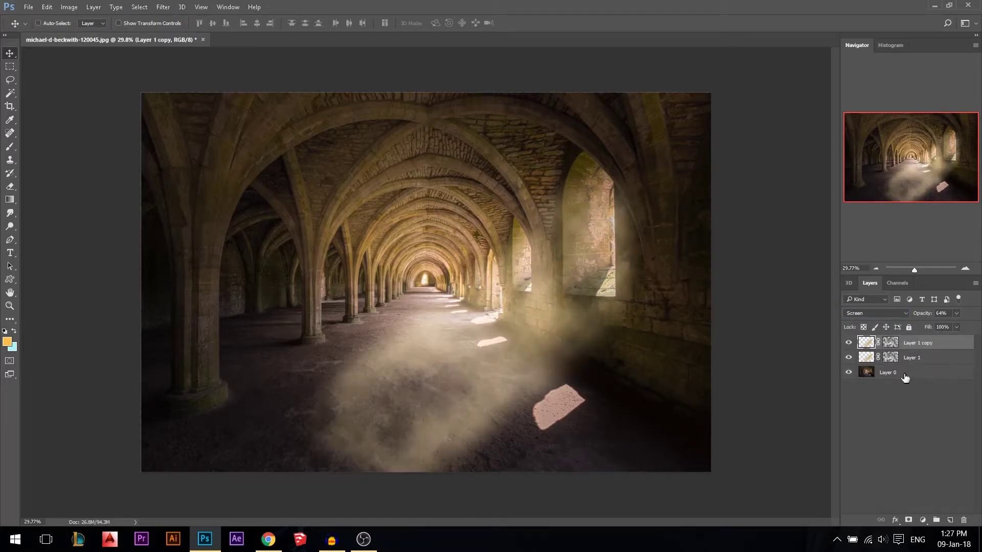
pyautogui.click(871, 313)
pyautogui.click(863, 420)
pyautogui.moveTo(923, 317); pyautogui.dragTo(916, 316)
# - Compare the photo with the two painted light layers hidden and shown
pyautogui.click(912, 359)
pyautogui.click(849, 343)
pyautogui.click(850, 357)
pyautogui.moveTo(849, 356); pyautogui.dragTo(849, 345)
pyautogui.click(849, 356)
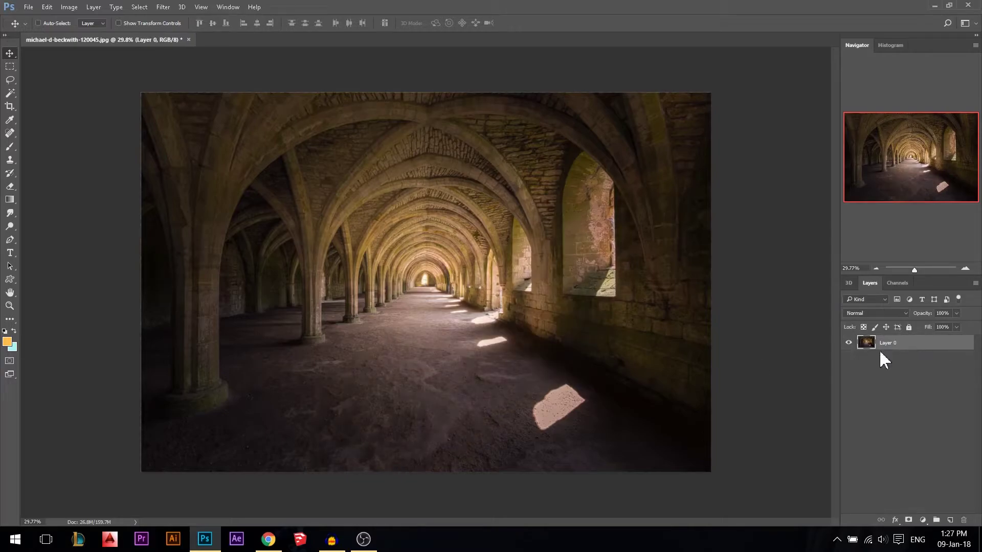
# - Add an empty layer above the photo and choose a smoke-shaped brush sized 676 px
pyautogui.click(950, 520)
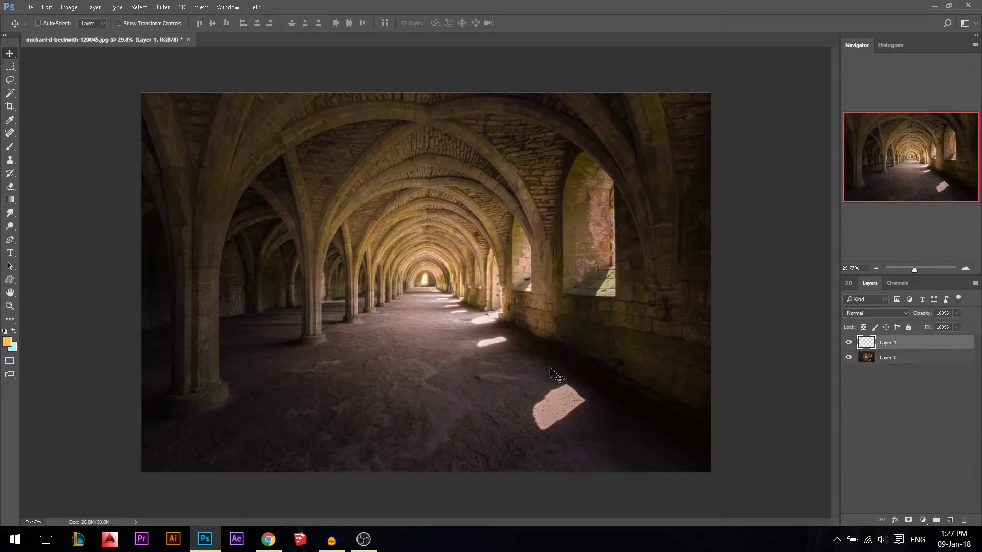
pyautogui.press('b')
pyautogui.rightClick(556, 378)
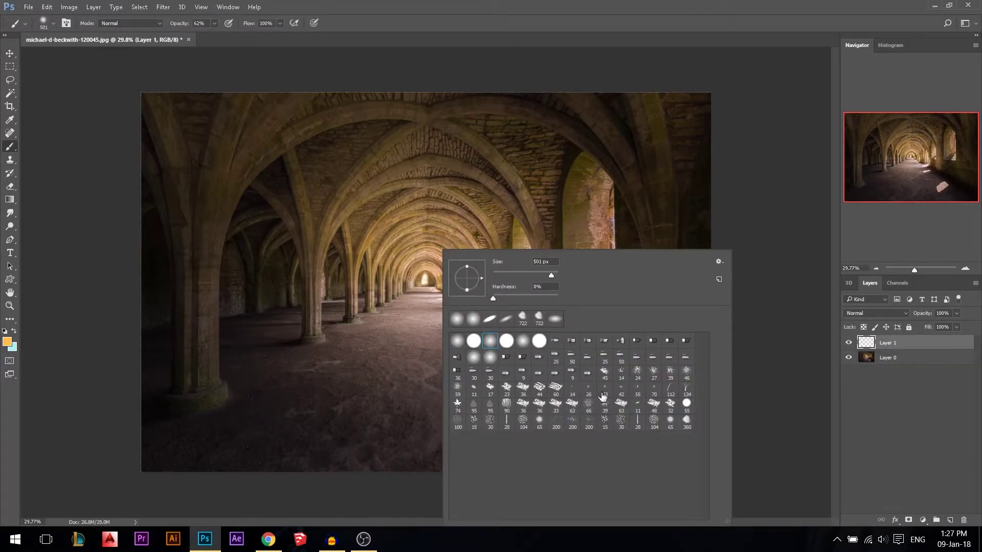
pyautogui.click(686, 426)
pyautogui.keyDown('alt'); pyautogui.rightClick(328, 256); pyautogui.keyUp('alt')
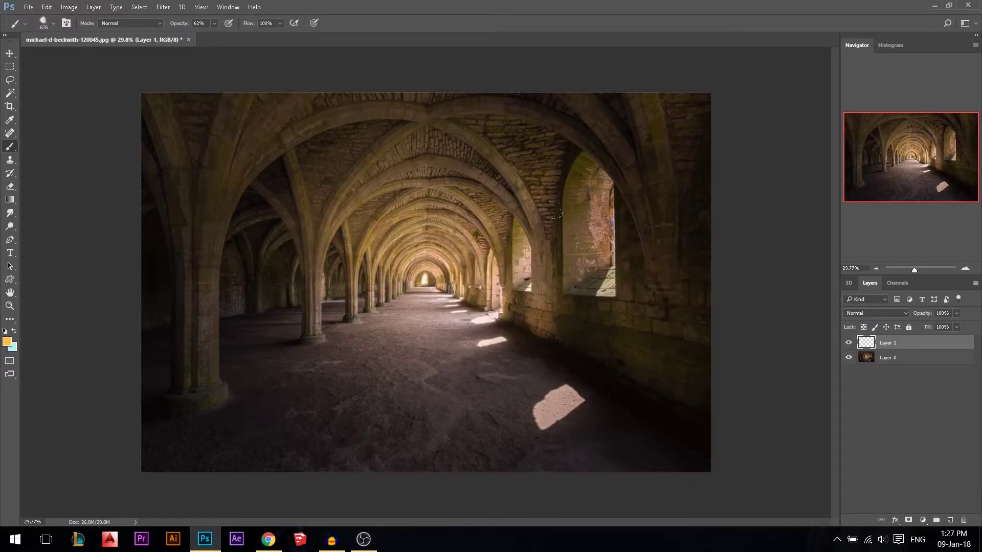
# - Paint orange smoke at 62% brush opacity from the large window down across the hall floor
pyautogui.click(569, 228)
pyautogui.click(563, 280)
pyautogui.click(488, 281)
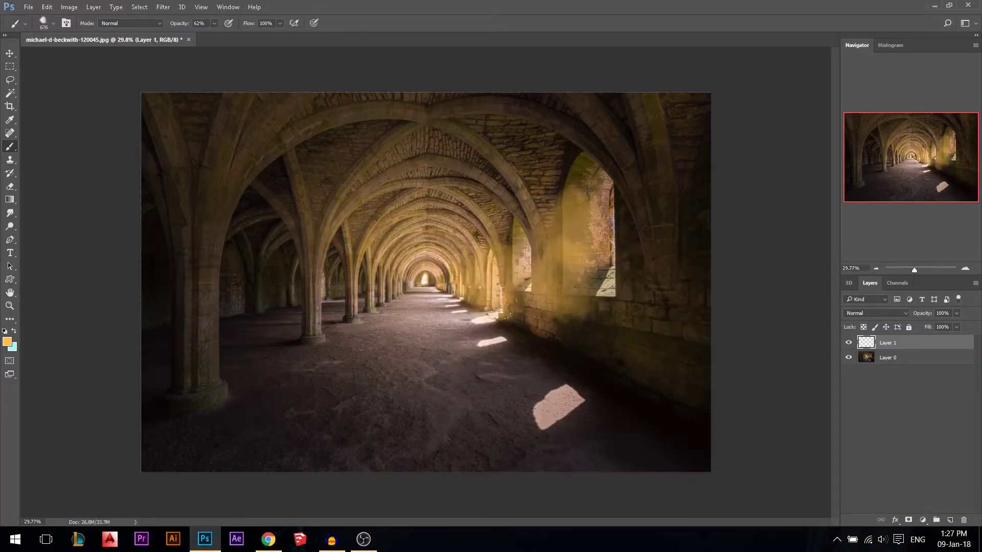
pyautogui.click(535, 344)
pyautogui.click(466, 334)
pyautogui.click(468, 389)
pyautogui.click(410, 345)
pyautogui.click(383, 395)
pyautogui.click(433, 425)
pyautogui.click(365, 440)
pyautogui.click(342, 368)
pyautogui.click(504, 361)
pyautogui.click(458, 299)
pyautogui.click(591, 338)
pyautogui.click(601, 280)
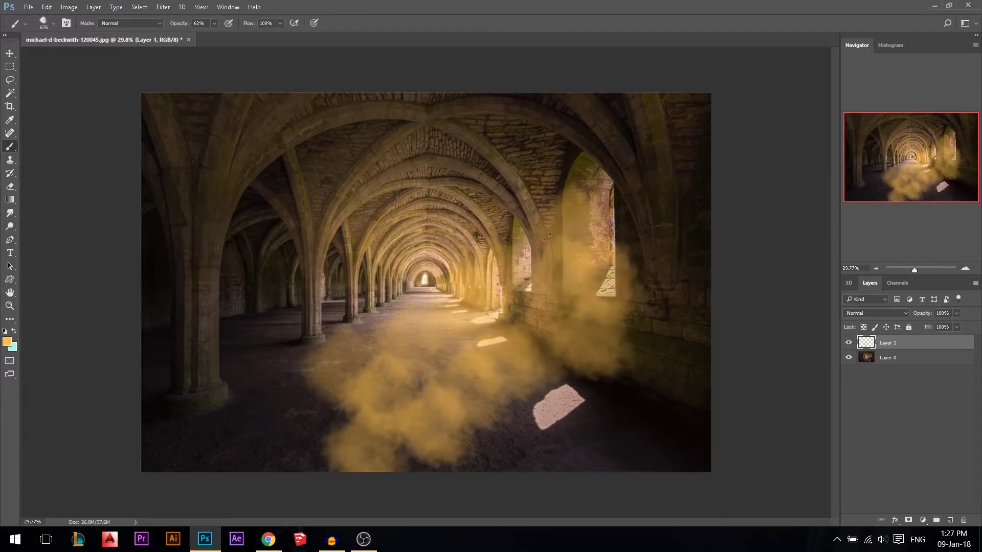
pyautogui.click(339, 415)
pyautogui.click(289, 438)
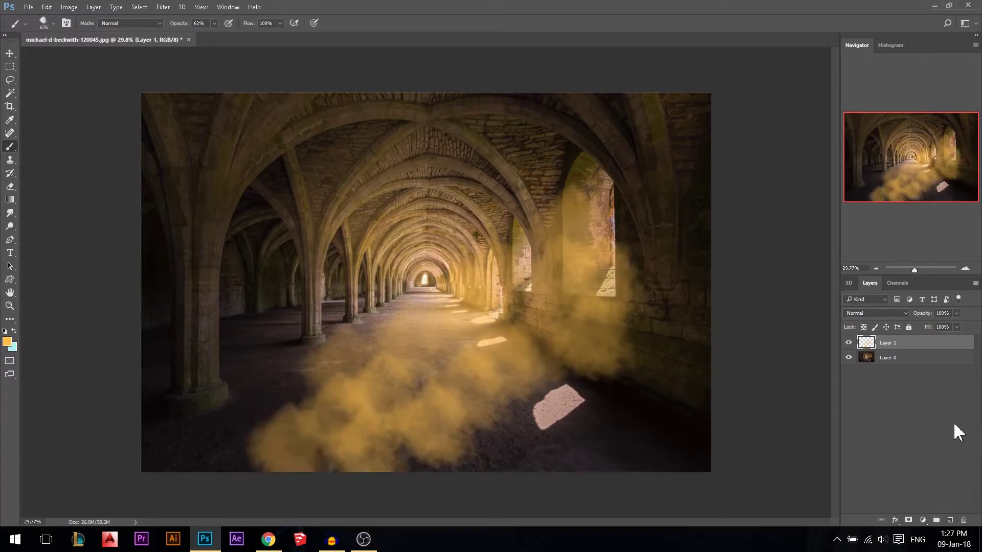
# - Add a layer mask to the smoke layer and break up the smoke with black smoke-brush dabs at 36% opacity
pyautogui.click(908, 520)
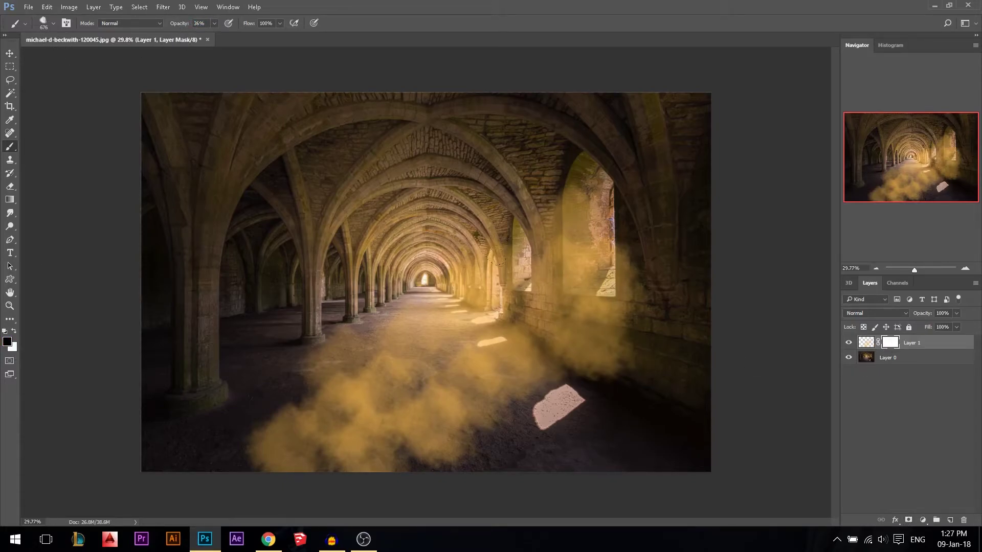
pyautogui.click(400, 403)
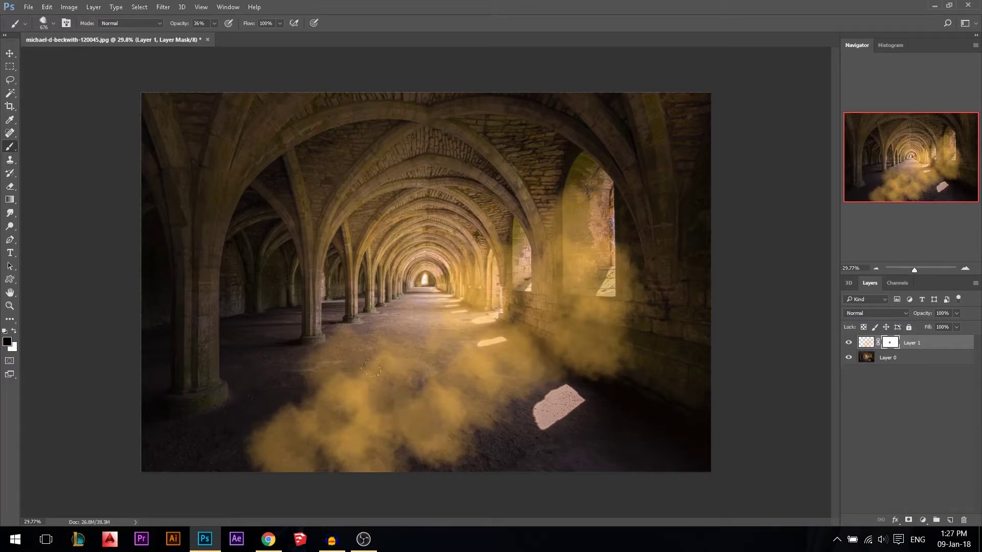
pyautogui.click(398, 400)
pyautogui.click(341, 409)
pyautogui.click(335, 439)
pyautogui.click(287, 435)
pyautogui.click(472, 406)
pyautogui.click(476, 389)
pyautogui.click(473, 386)
pyautogui.click(475, 380)
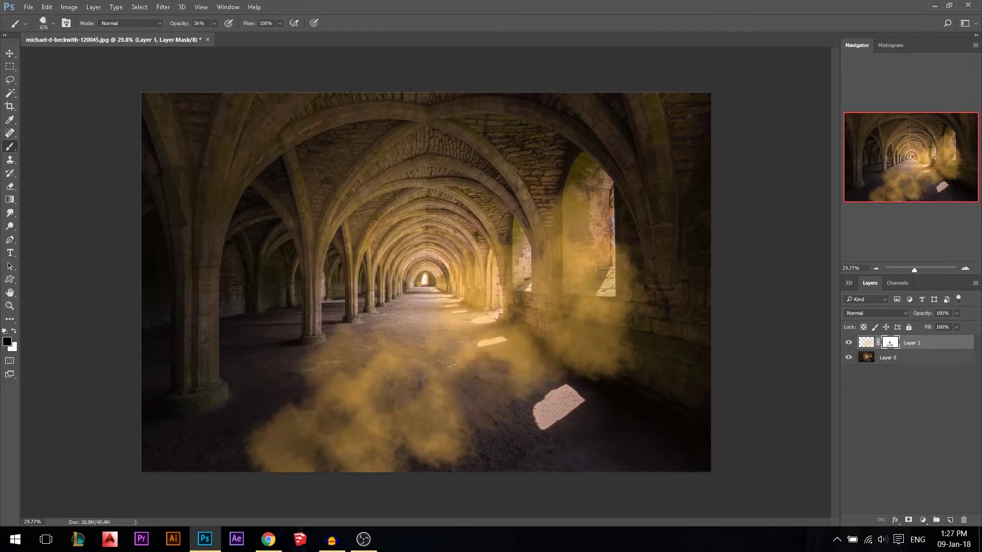
pyautogui.click(492, 308)
pyautogui.click(490, 309)
pyautogui.click(599, 344)
pyautogui.click(599, 346)
pyautogui.click(620, 300)
pyautogui.click(621, 284)
pyautogui.click(570, 241)
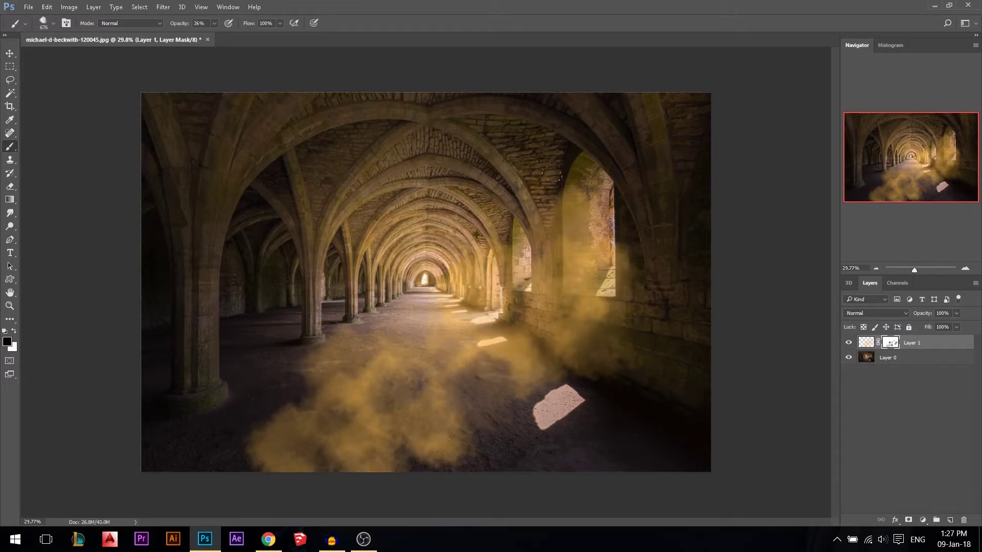
pyautogui.click(572, 216)
pyautogui.click(573, 231)
pyautogui.click(550, 263)
pyautogui.click(460, 289)
pyautogui.click(442, 357)
pyautogui.click(444, 429)
pyautogui.click(348, 433)
pyautogui.click(336, 393)
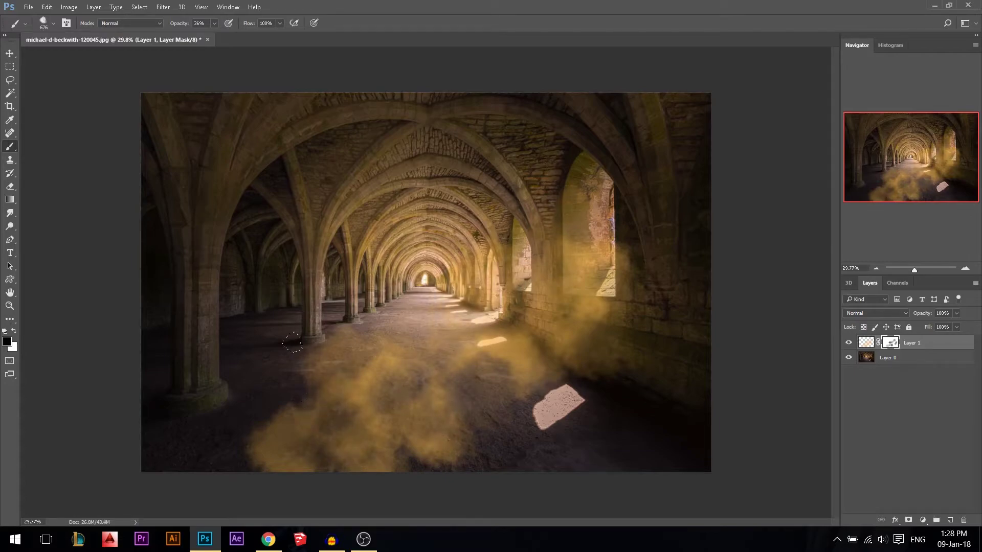
pyautogui.click(542, 349)
pyautogui.click(521, 346)
pyautogui.click(509, 350)
pyautogui.click(366, 405)
pyautogui.click(424, 396)
pyautogui.click(419, 412)
pyautogui.click(357, 427)
pyautogui.click(308, 433)
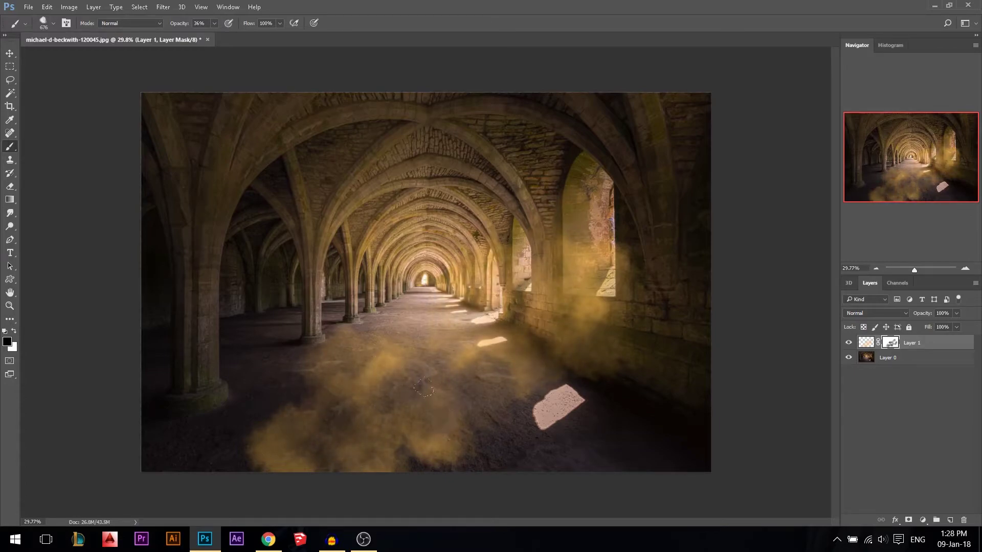
# - Restore some of the smoke over the middle of the floor by painting white on the layer mask
pyautogui.click(448, 351)
pyautogui.click(448, 352)
pyautogui.click(448, 351)
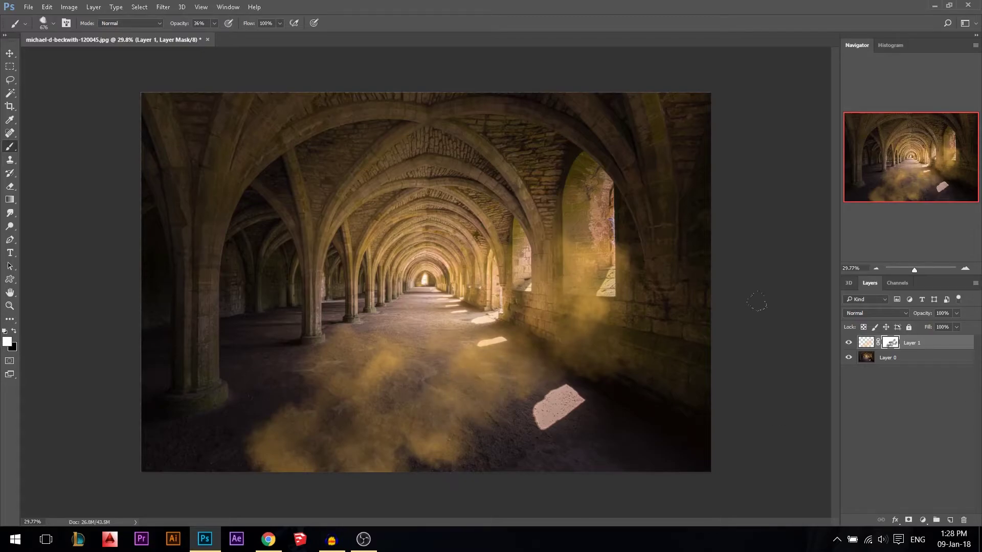
# - Shift the painted smoke's colour to a reddish hue with Hue/Saturation
pyautogui.click(865, 346)
pyautogui.hotkey('ctrl', 'u')
pyautogui.moveTo(775, 114)
pyautogui.mouseDown()
pyautogui.moveTo(833, 125)
pyautogui.moveTo(764, 120)
pyautogui.mouseUp()
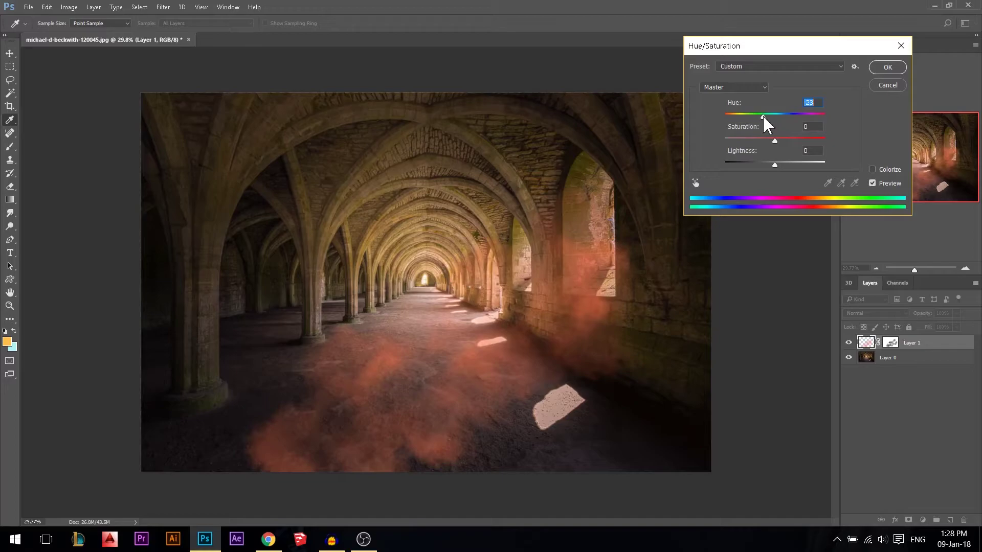
pyautogui.moveTo(775, 139); pyautogui.dragTo(778, 164)
pyautogui.click(886, 68)
# - Try Soft Light on the smoke layer, settle on the Screen blend mode and lower the layer's opacity
pyautogui.click(872, 313)
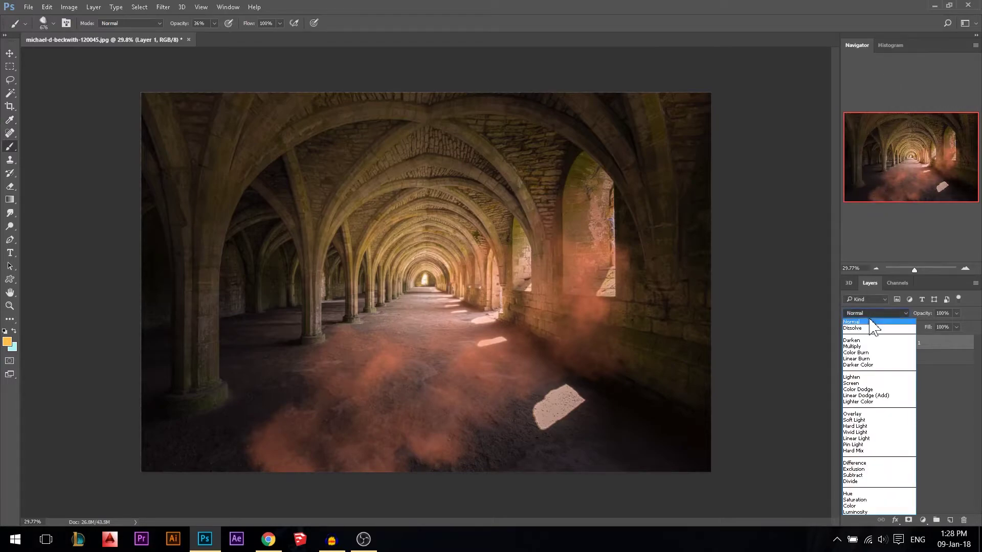
pyautogui.click(861, 420)
pyautogui.click(877, 315)
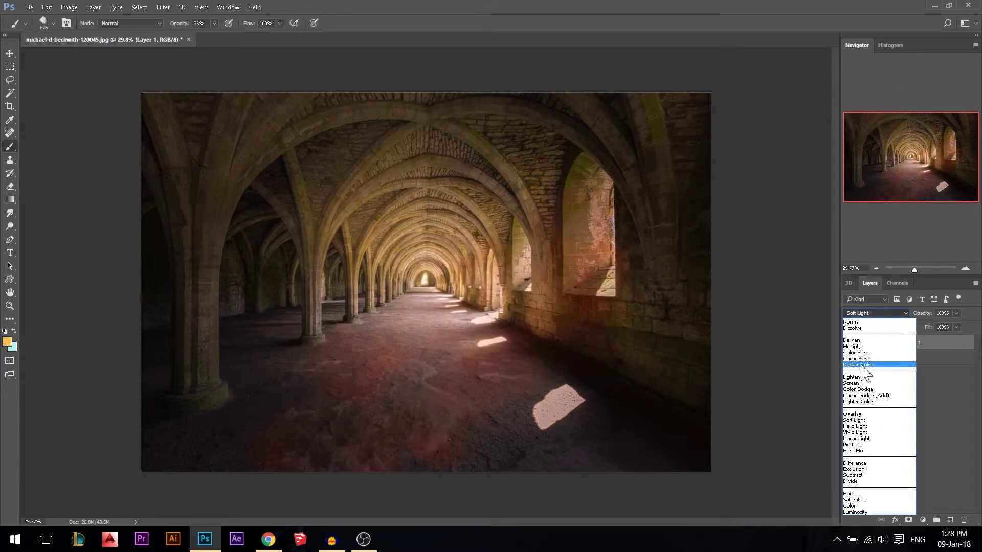
pyautogui.click(863, 384)
pyautogui.click(956, 314)
pyautogui.moveTo(958, 323); pyautogui.dragTo(932, 323)
pyautogui.click(869, 392)
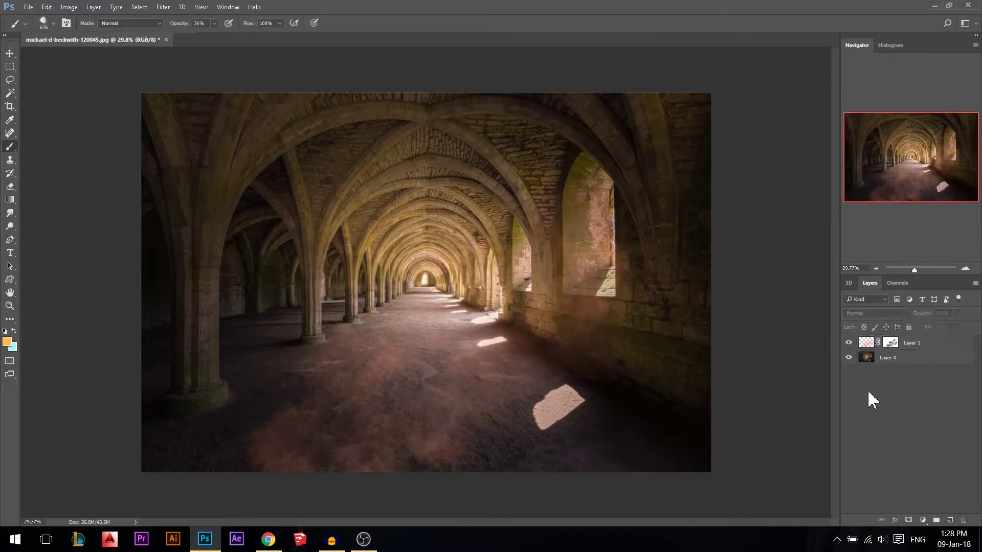
# - Compare the photo with the smoke hidden and shown, and clear the smoke so only the clean photo layer is left
pyautogui.click(849, 342)
pyautogui.click(849, 343)
pyautogui.click(849, 343)
pyautogui.click(849, 342)
pyautogui.click(849, 343)
pyautogui.click(848, 344)
pyautogui.click(863, 345)
pyautogui.hotkey('ctrl', 'e')
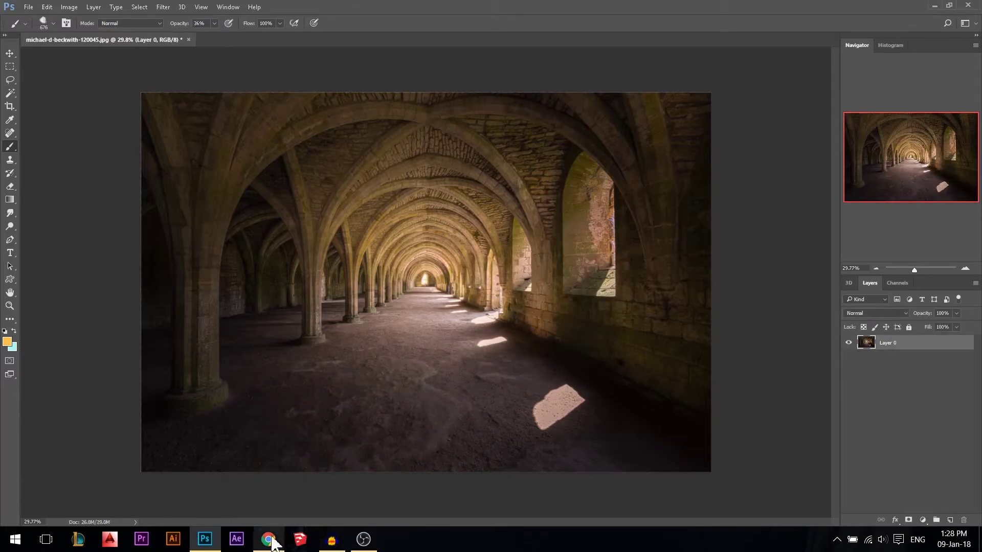
# - Switch to Chrome and search Google Images for "light beam texture"
pyautogui.click(268, 539)
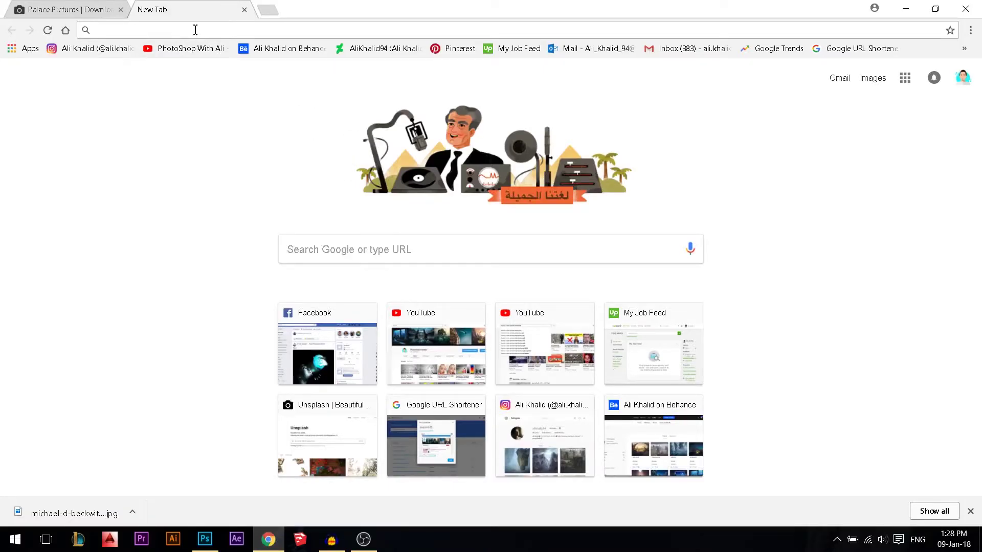
pyautogui.write('light beam textu')
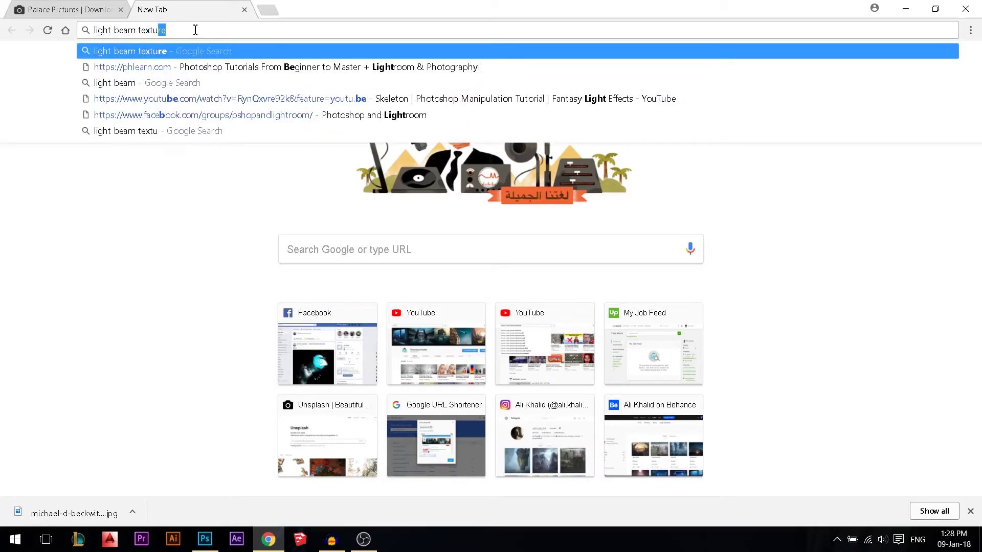
pyautogui.write('re')
pyautogui.press('Return')
pyautogui.click(147, 126)
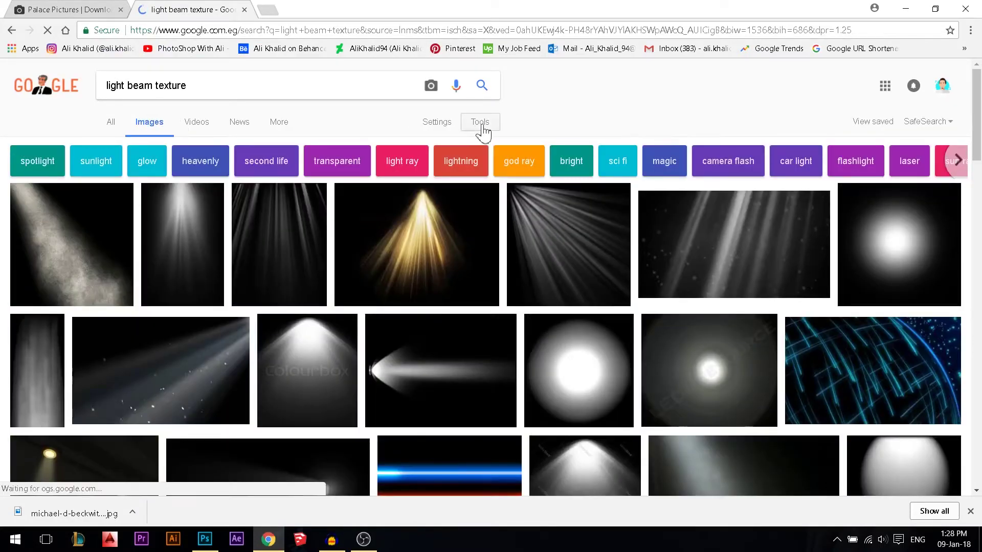
# - Filter the image results by usage rights to "Labeled for reuse with modification"
pyautogui.click(484, 131)
pyautogui.click(322, 146)
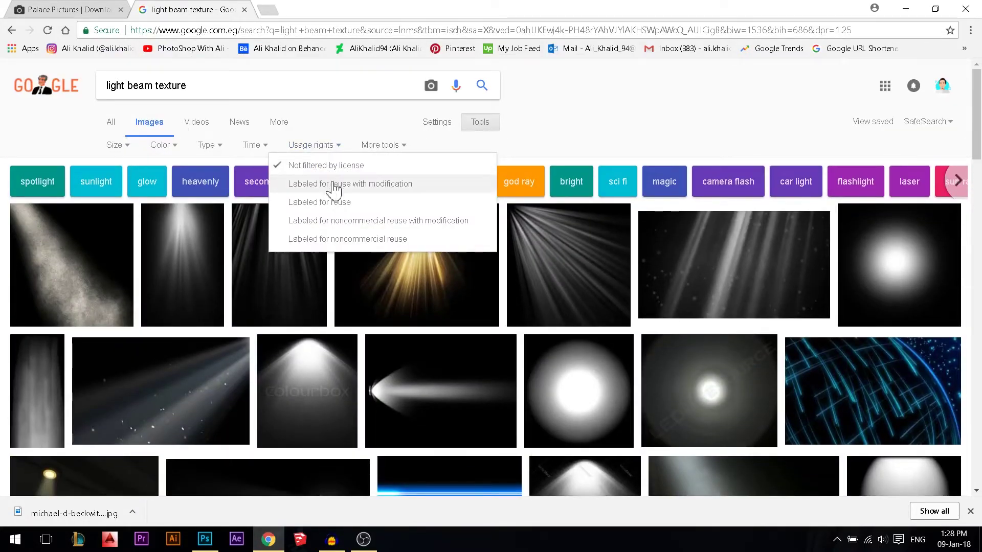
pyautogui.click(364, 187)
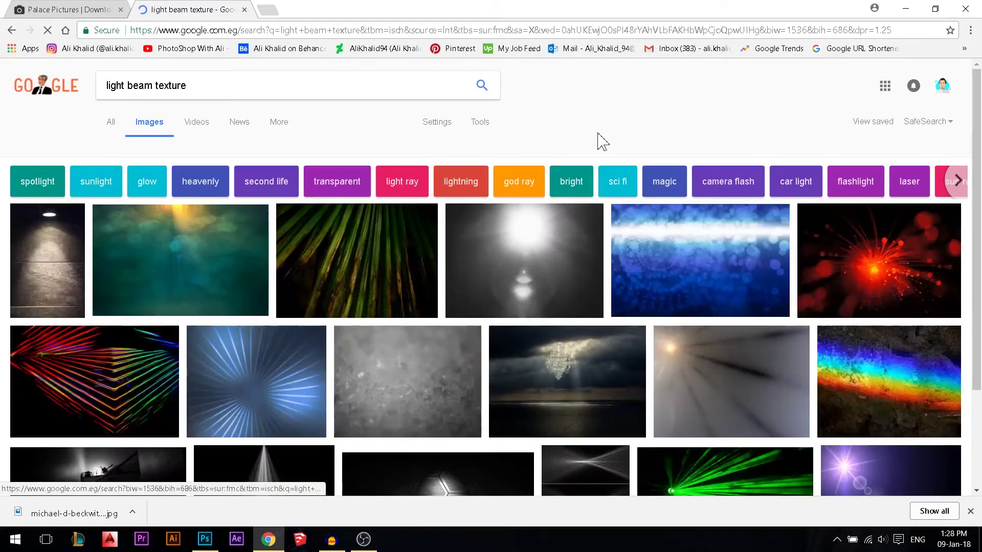
# - Browse the filtered results and open the preview of the white light rays fanning out on black
pyautogui.scroll(-8, 539, 128)
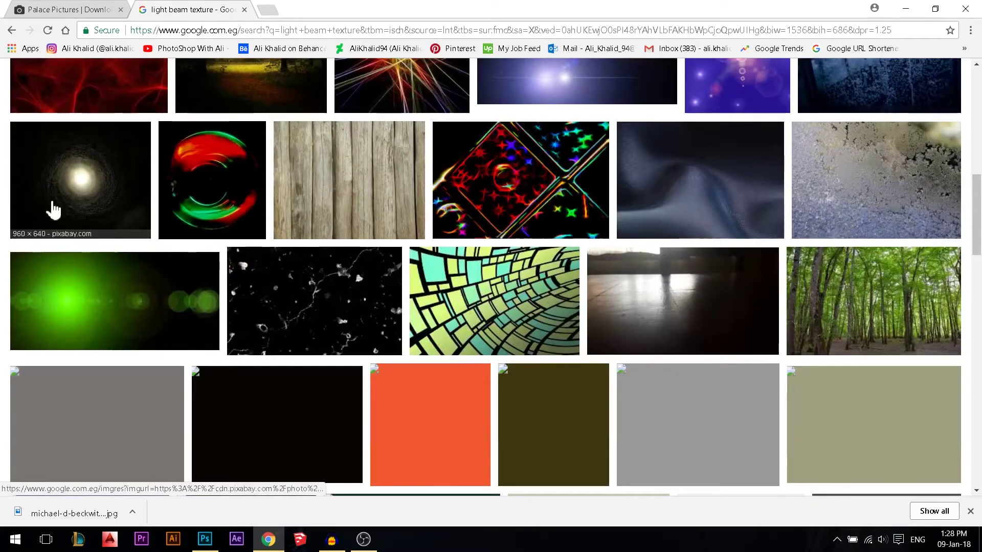
pyautogui.scroll(4, 588, 245)
pyautogui.scroll(1, 527, 299)
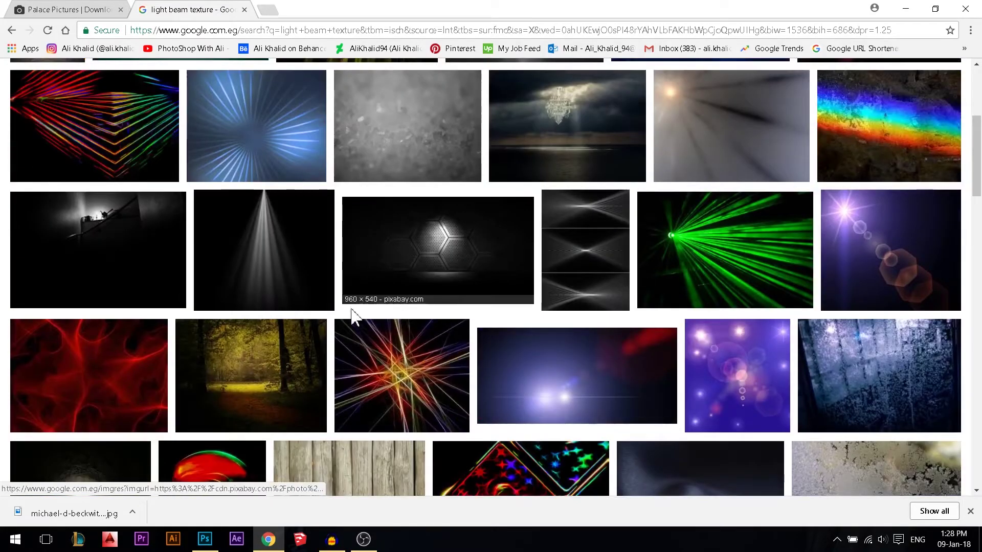
pyautogui.click(268, 270)
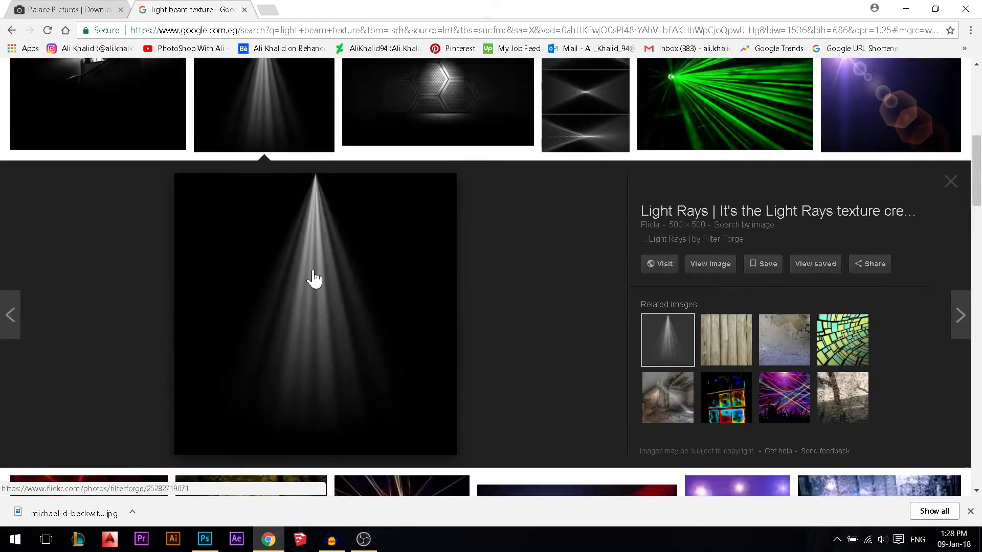
pyautogui.scroll(4, 519, 329)
pyautogui.scroll(-4, 509, 333)
# - Copy the light rays image and paste it into the hall photo in Photoshop as a new layer
pyautogui.rightClick(382, 270)
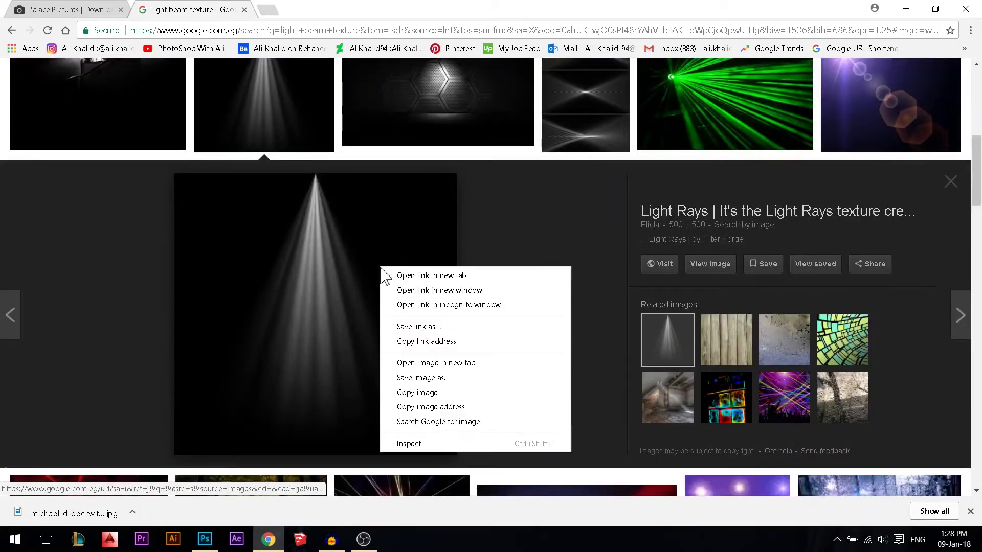
pyautogui.click(417, 392)
pyautogui.click(205, 539)
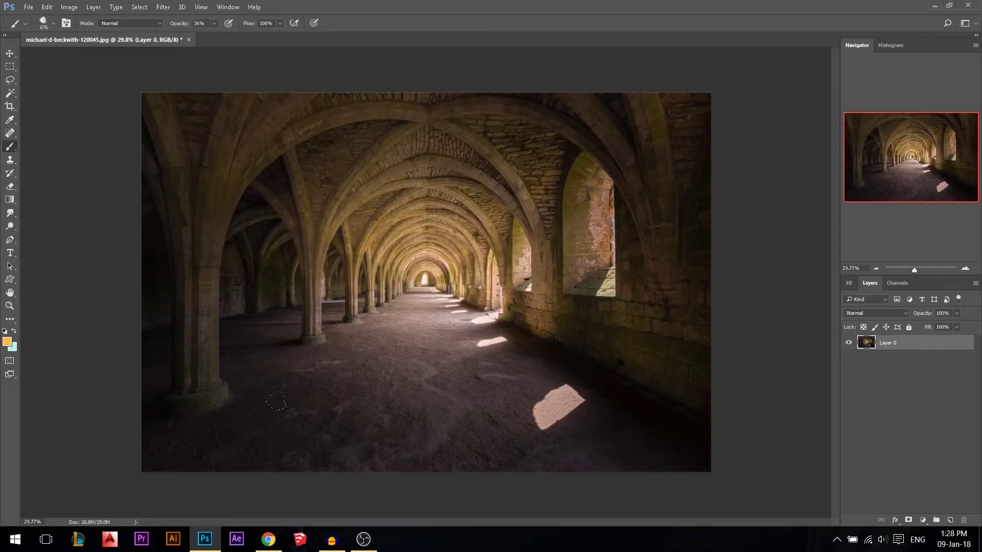
pyautogui.hotkey('ctrl', 'v')
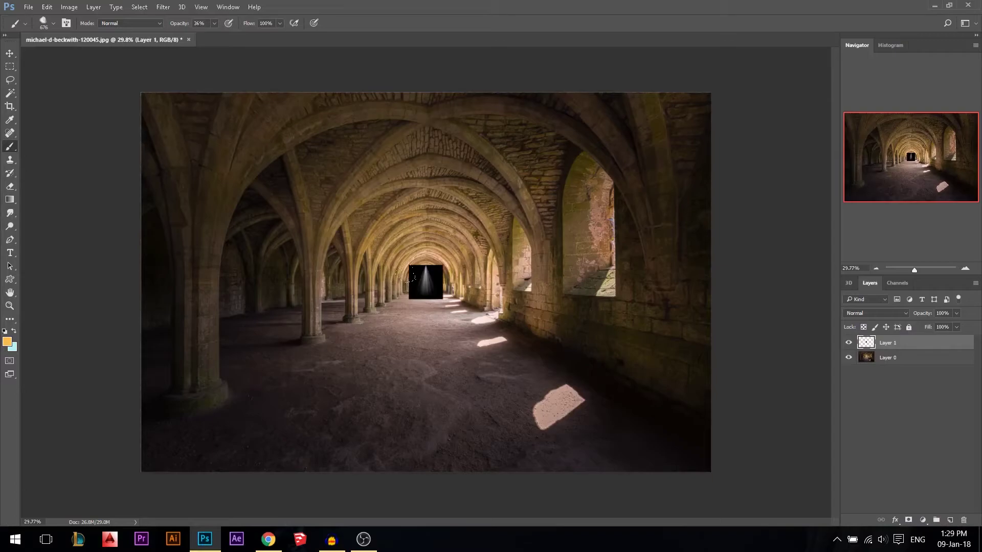
# - Rotate the light rays layer 60 degrees and enlarge it so the beam slants down from the large window on the right wall
pyautogui.click(10, 53)
pyautogui.moveTo(427, 283); pyautogui.dragTo(573, 329)
pyautogui.hotkey('ctrl', 't')
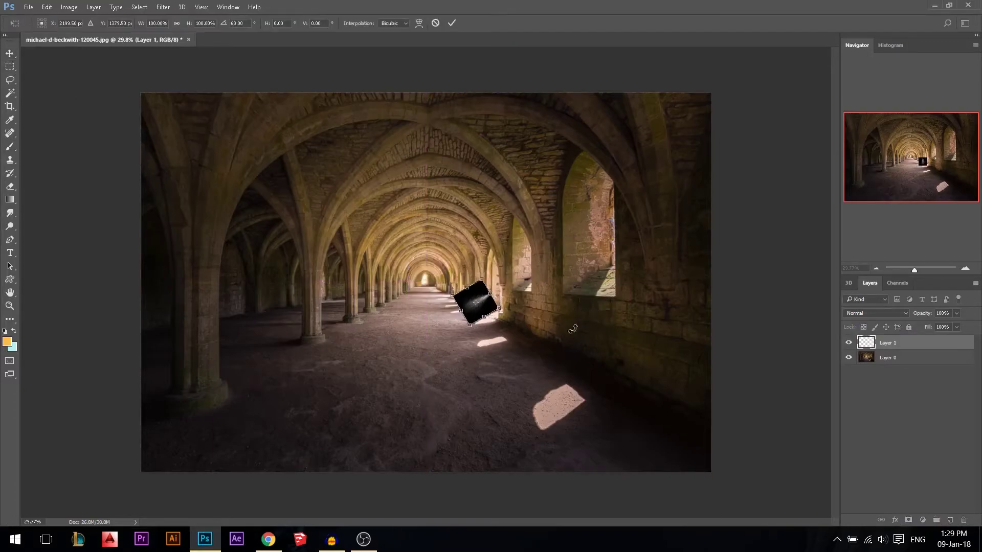
pyautogui.moveTo(510, 307); pyautogui.dragTo(648, 458)
pyautogui.moveTo(565, 250); pyautogui.dragTo(660, 204)
pyautogui.press('Return')
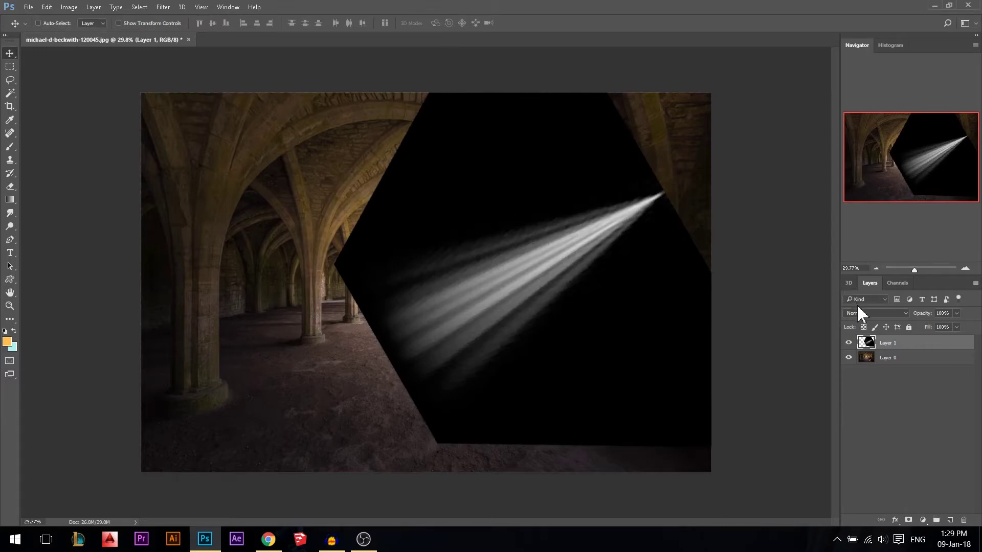
# - Set the light rays layer's blending mode to Screen so only the beam shows over the hall
pyautogui.click(859, 313)
pyautogui.click(856, 381)
pyautogui.click(895, 401)
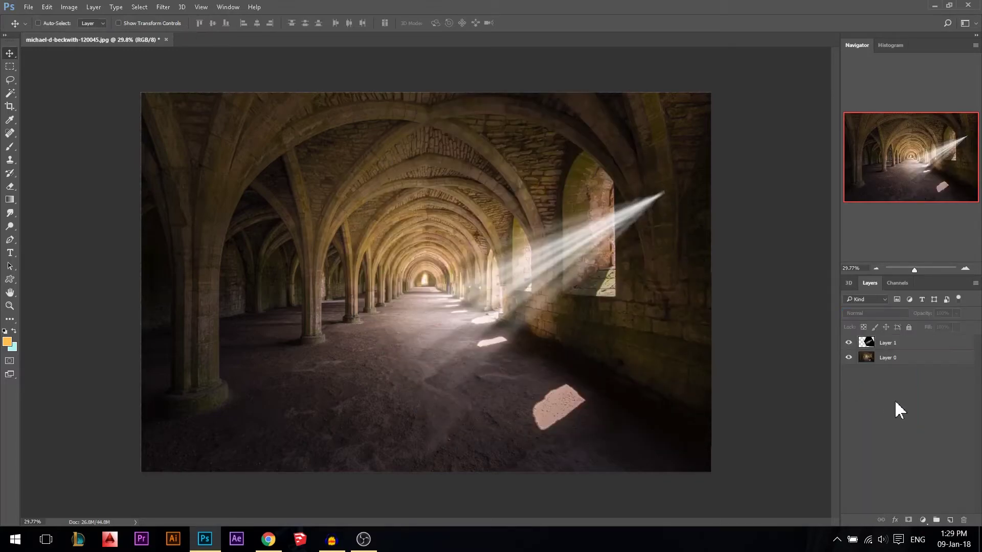
pyautogui.click(593, 287)
pyautogui.click(495, 202)
pyautogui.scroll(-1, 665, 266)
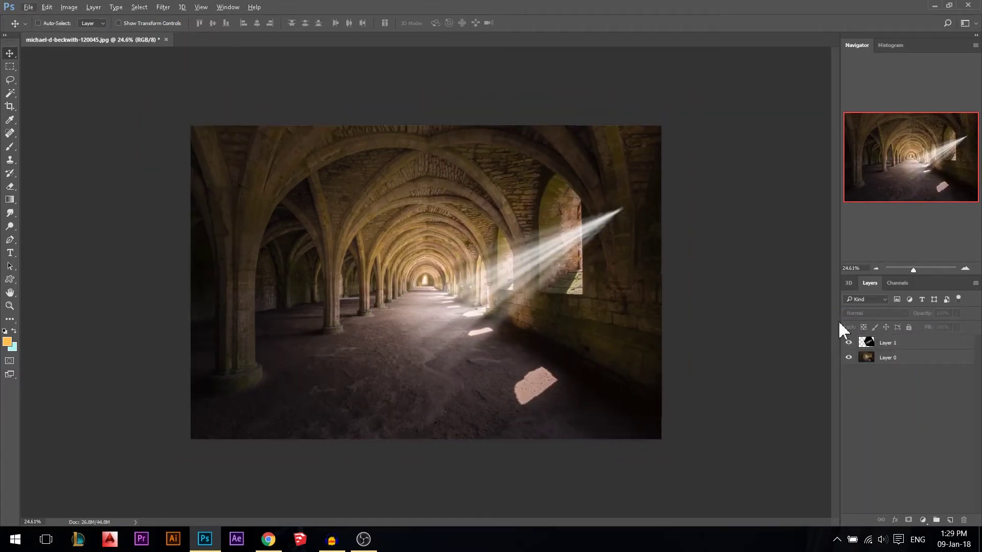
# - Scale the light rays layer to about 301%, rotate it about -6.5 degrees and position the beam to sweep across the hall floor
pyautogui.click(875, 343)
pyautogui.moveTo(557, 268); pyautogui.dragTo(584, 266)
pyautogui.hotkey('ctrl', 't')
pyautogui.moveTo(800, 176); pyautogui.dragTo(794, 149)
pyautogui.moveTo(395, 437); pyautogui.dragTo(237, 514)
pyautogui.scroll(-5, 241, 335)
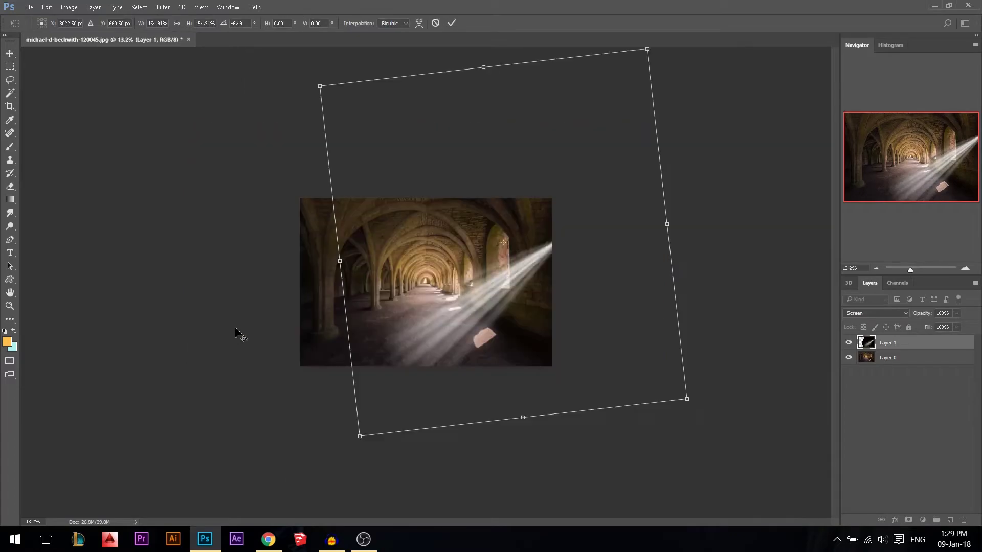
pyautogui.moveTo(375, 398); pyautogui.dragTo(253, 517)
pyautogui.moveTo(557, 366); pyautogui.dragTo(591, 287)
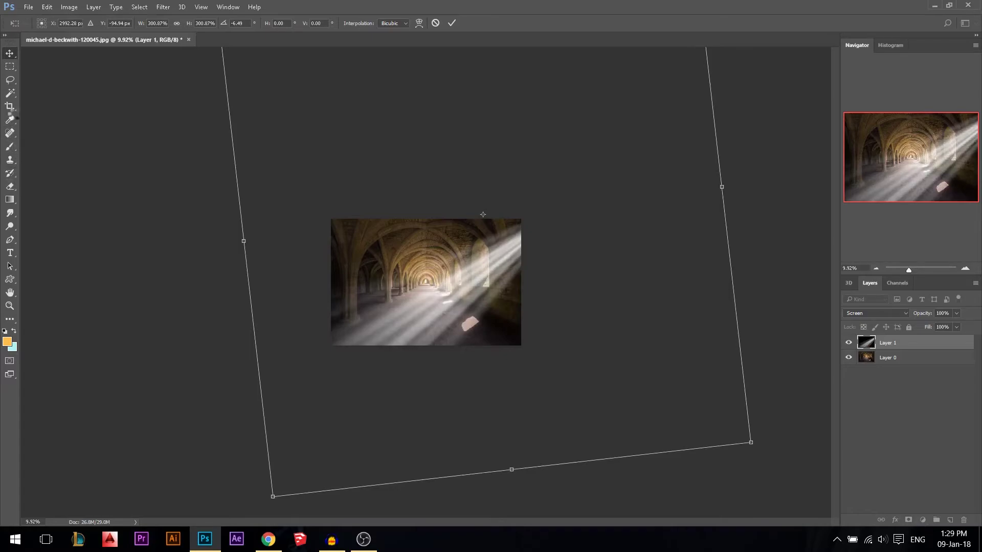
pyautogui.press('Return')
# - Erase the rays beyond the window, along the dark lower wall and over the left arches with a large soft eraser
pyautogui.click(9, 187)
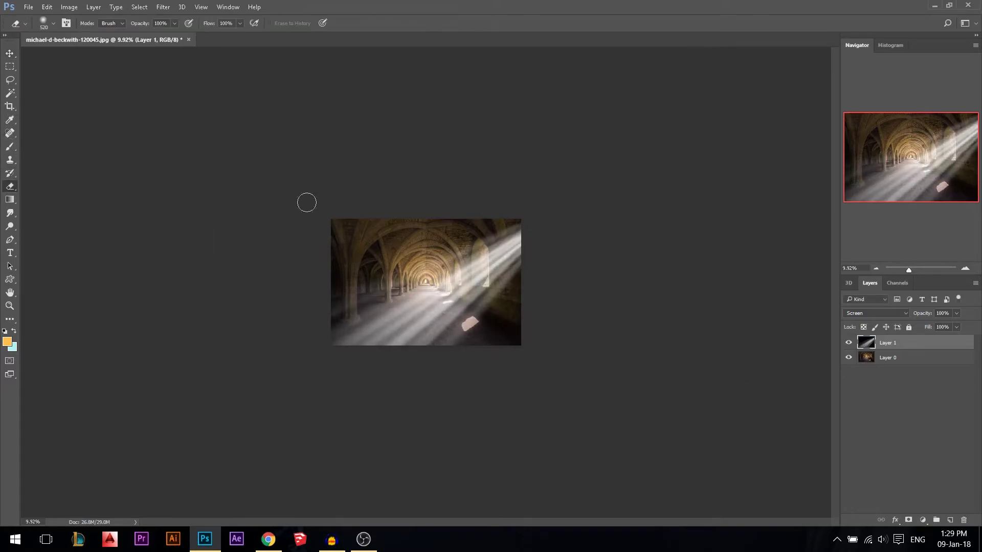
pyautogui.scroll(3, 487, 228)
pyautogui.keyDown('alt'); pyautogui.rightClick(495, 232); pyautogui.keyUp('alt')
pyautogui.moveTo(564, 211)
pyautogui.mouseDown()
pyautogui.moveTo(553, 276)
pyautogui.moveTo(543, 235)
pyautogui.moveTo(544, 276)
pyautogui.moveTo(522, 292)
pyautogui.mouseUp()
pyautogui.keyDown('alt'); pyautogui.rightClick(536, 330); pyautogui.keyUp('alt')
pyautogui.moveTo(506, 366)
pyautogui.mouseDown()
pyautogui.moveTo(523, 301)
pyautogui.moveTo(423, 394)
pyautogui.mouseUp()
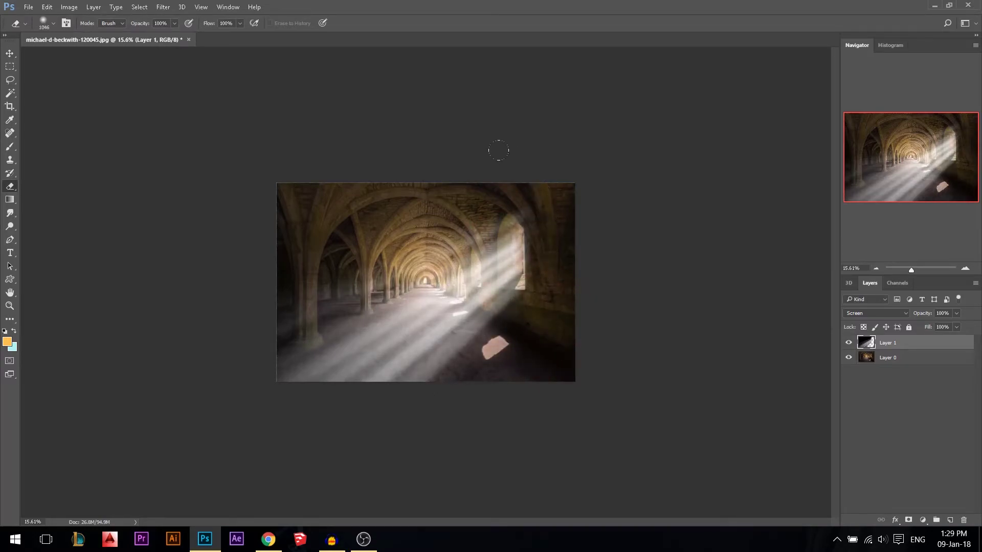
pyautogui.moveTo(399, 169)
pyautogui.mouseDown()
pyautogui.moveTo(297, 244)
pyautogui.moveTo(294, 300)
pyautogui.mouseUp()
pyautogui.scroll(2, 411, 229)
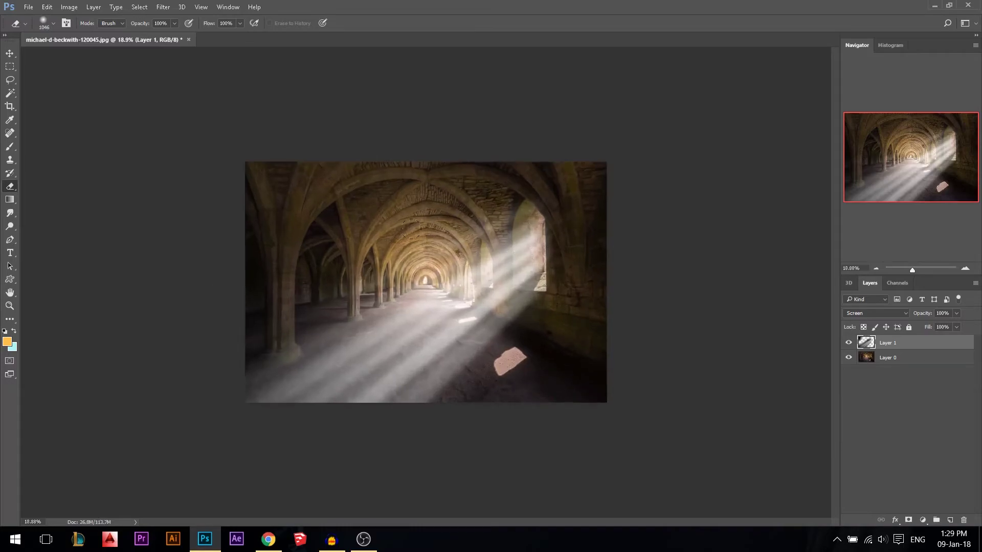
# - Colorize the light rays layer with a warm tint using Hue/Saturation at hue 40
pyautogui.hotkey('ctrl', 'u')
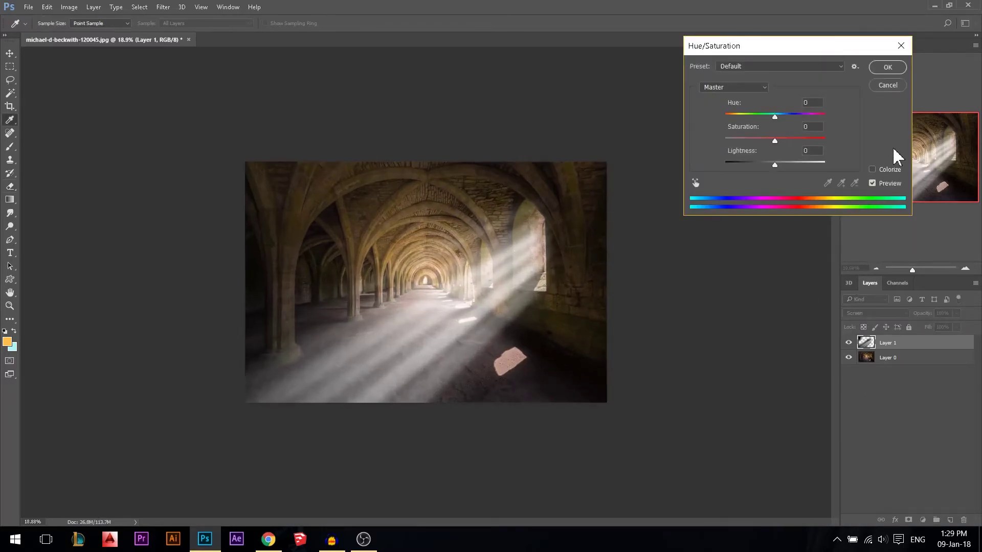
pyautogui.click(873, 169)
pyautogui.moveTo(736, 116)
pyautogui.mouseDown()
pyautogui.moveTo(799, 116)
pyautogui.moveTo(737, 117)
pyautogui.mouseUp()
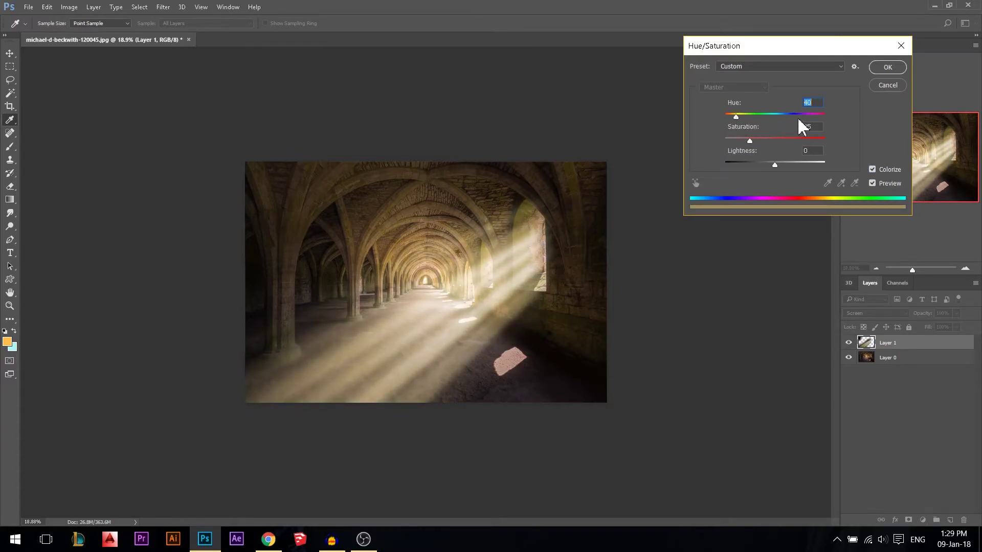
pyautogui.click(885, 69)
# - Lower the light rays layer's opacity to 26% and toggle its visibility to compare the effect
pyautogui.moveTo(923, 314); pyautogui.dragTo(888, 316)
pyautogui.moveTo(919, 315); pyautogui.dragTo(936, 314)
pyautogui.click(848, 343)
pyautogui.click(848, 343)
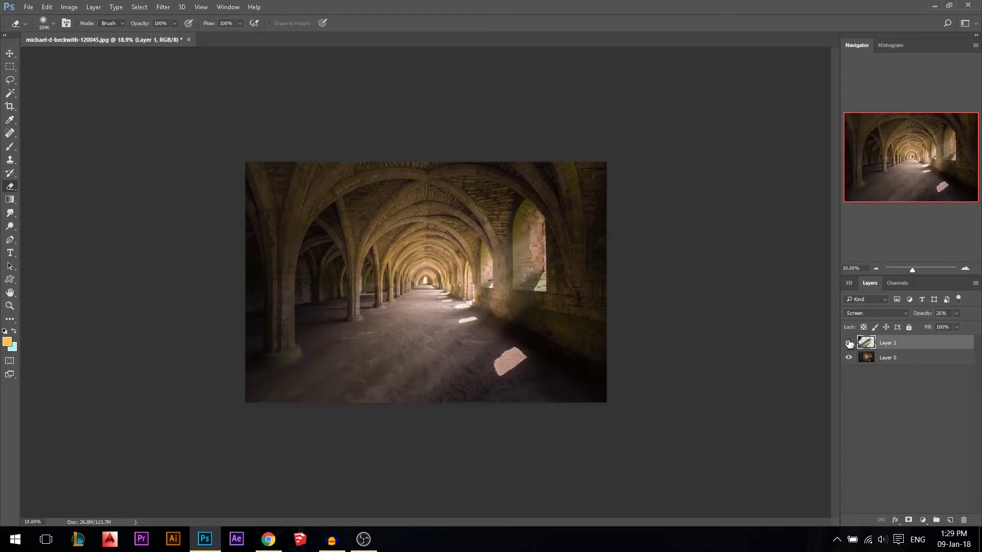
# - Delete the light rays layer, leaving only the hall photo
pyautogui.click(10, 53)
pyautogui.scroll(2, 517, 348)
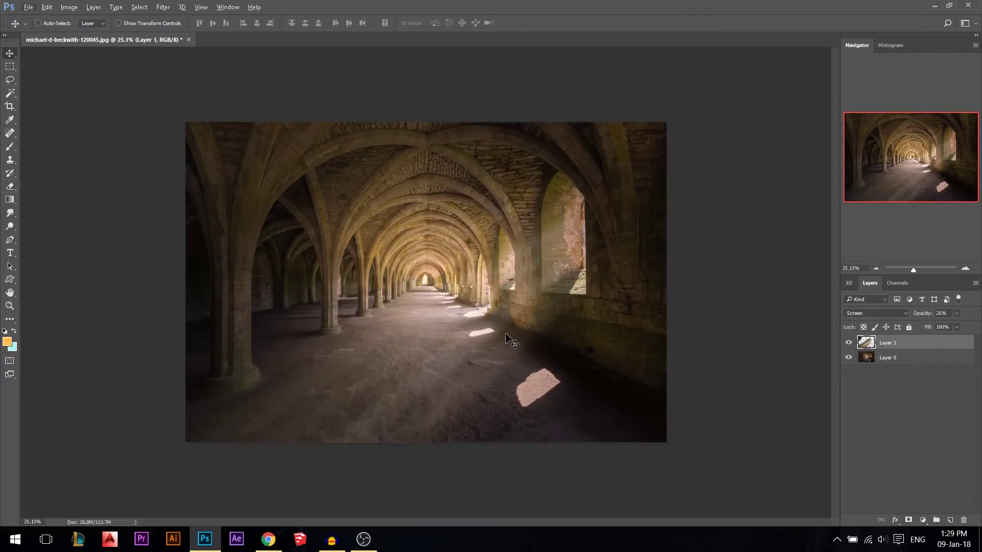
pyautogui.press('Delete')
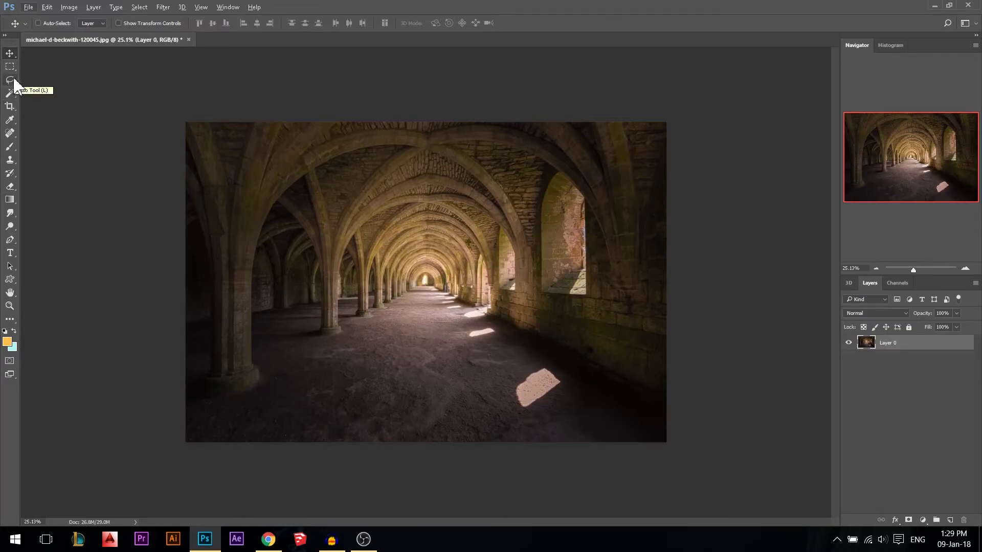
# - Lasso a beam-shaped area from the large window down to the floor with a 15 px feather and check it in Quick Mask
pyautogui.click(10, 79)
pyautogui.scroll(1, 578, 307)
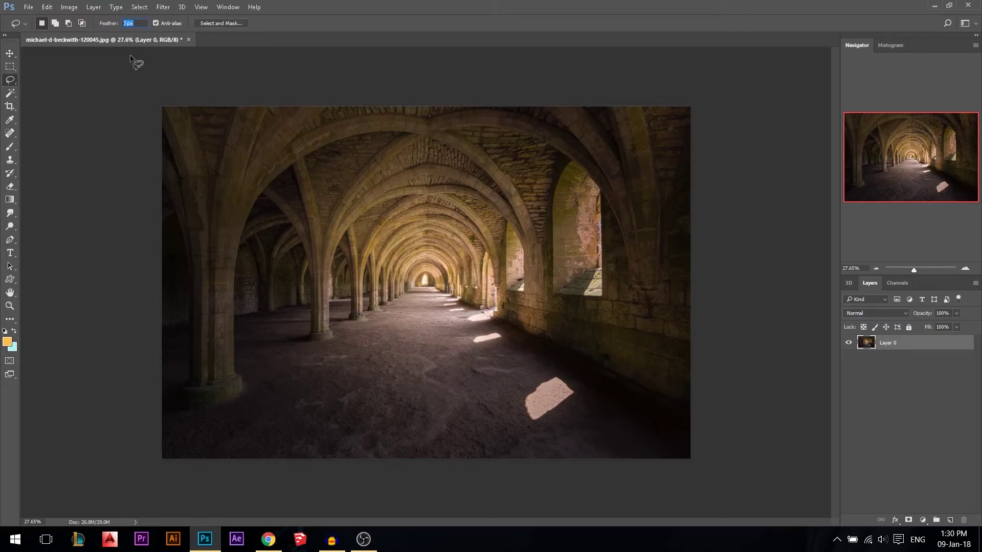
pyautogui.write('15')
pyautogui.moveTo(586, 179)
pyautogui.mouseDown()
pyautogui.moveTo(534, 187)
pyautogui.moveTo(458, 231)
pyautogui.moveTo(383, 297)
pyautogui.moveTo(294, 391)
pyautogui.moveTo(264, 482)
pyautogui.moveTo(457, 463)
pyautogui.moveTo(623, 272)
pyautogui.moveTo(613, 265)
pyautogui.mouseUp()
pyautogui.press('q')
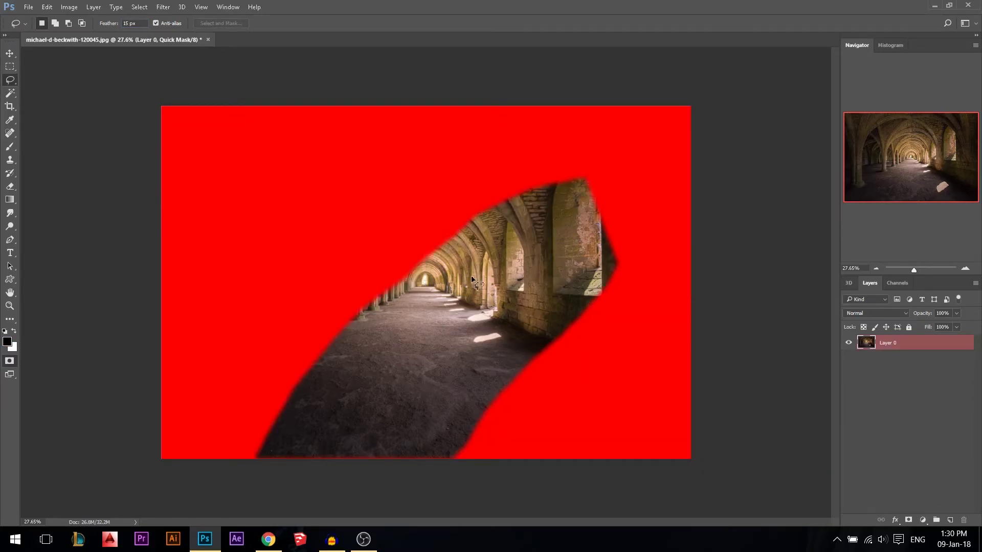
pyautogui.press('q')
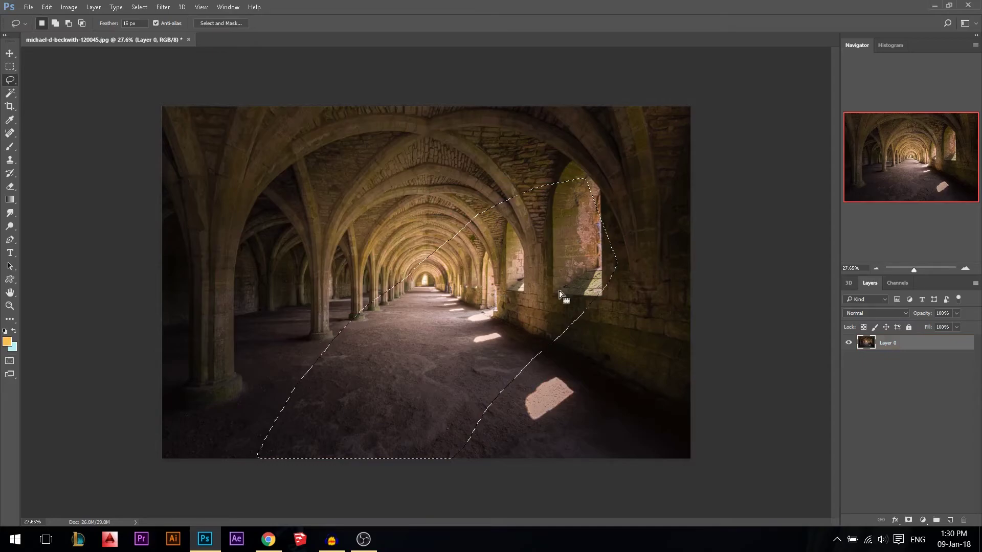
# - Add a Curves adjustment layer masked to the beam selection and raise the curve's midtones to brighten it
pyautogui.click(924, 520)
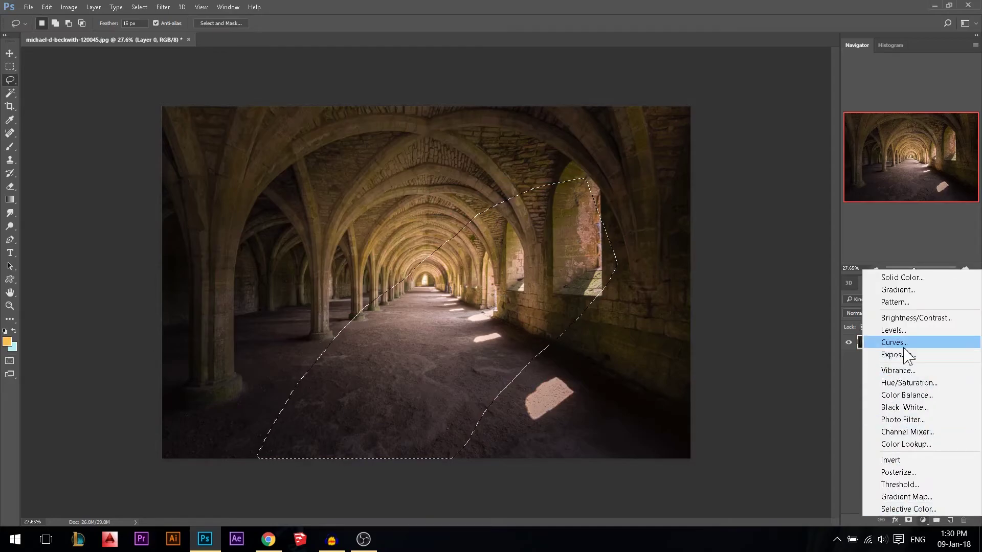
pyautogui.click(879, 343)
pyautogui.moveTo(706, 182); pyautogui.dragTo(636, 138)
pyautogui.moveTo(685, 202); pyautogui.dragTo(681, 160)
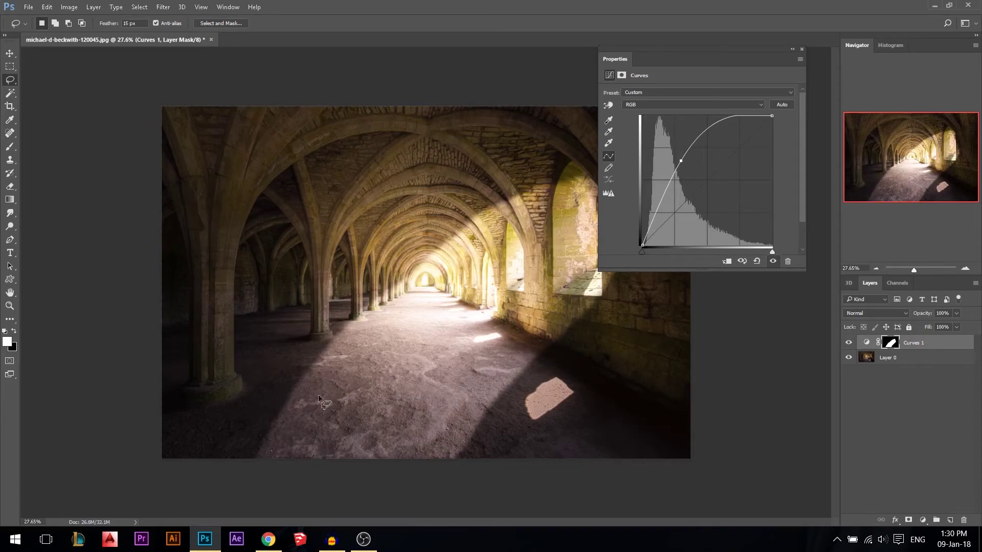
# - Soften the Curves layer mask with a Gaussian Blur of 133 pixels radius
pyautogui.click(891, 348)
pyautogui.click(164, 7)
pyautogui.moveTo(201, 150)
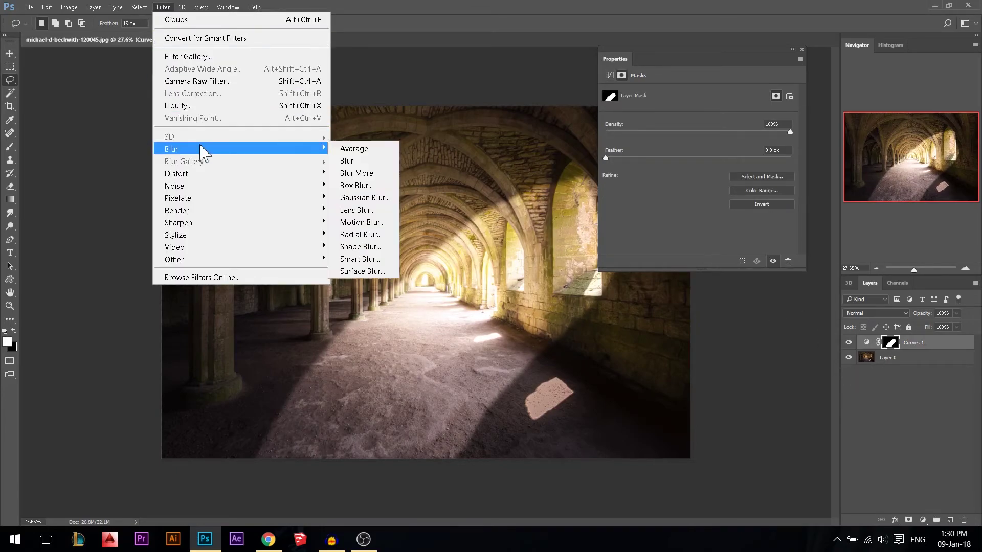
pyautogui.click(362, 198)
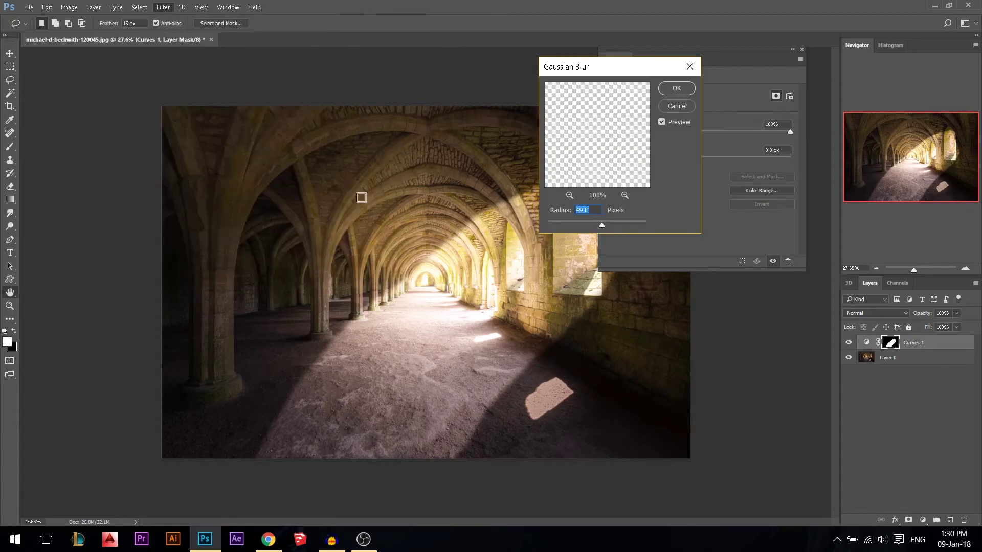
pyautogui.click(617, 223)
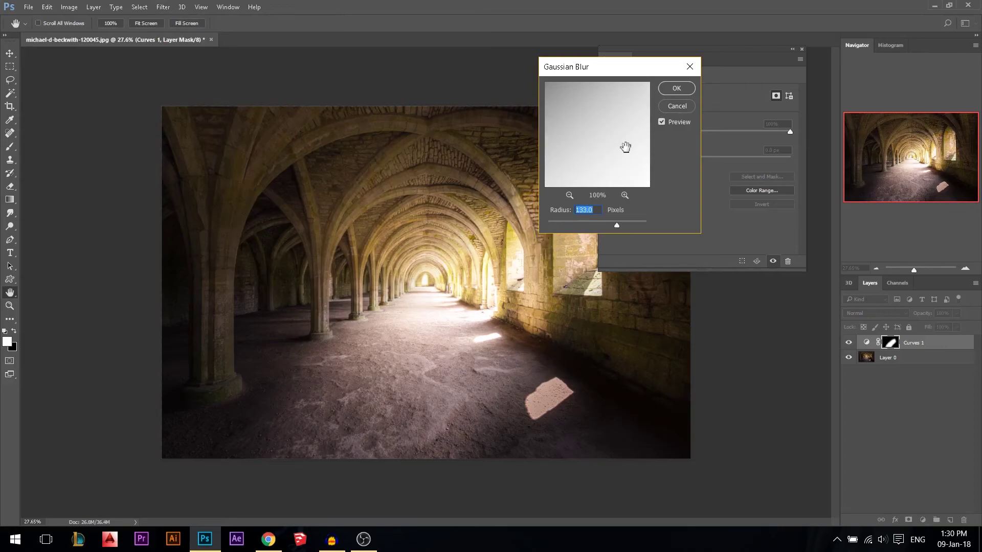
pyautogui.click(678, 89)
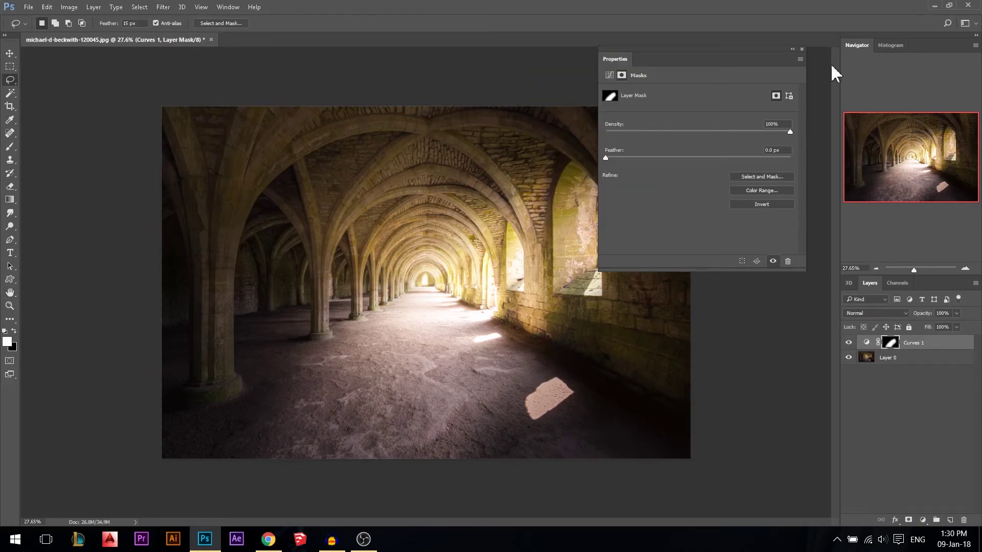
pyautogui.click(802, 50)
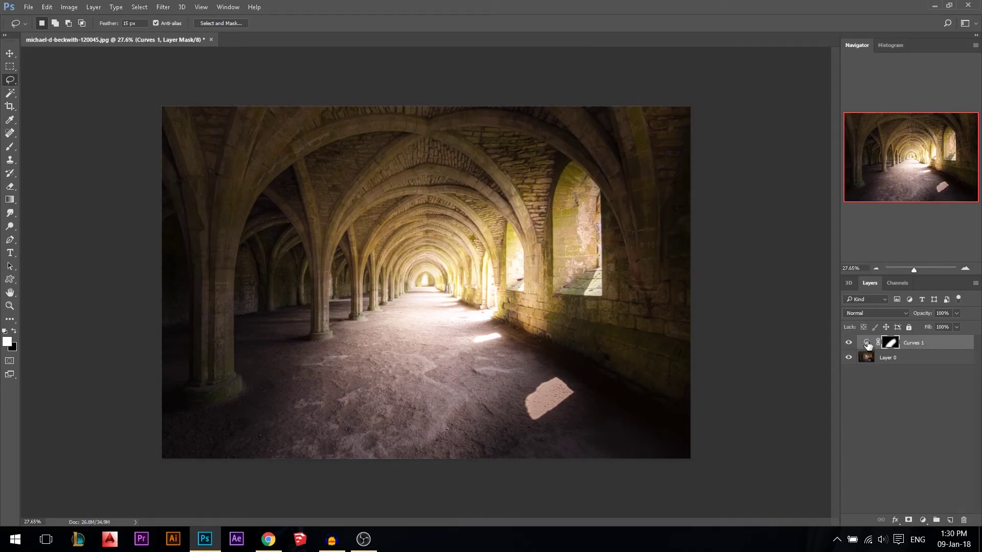
# - Reset the Curves adjustment and try raising its black point for a hazy beam, restoring the black point at the end
pyautogui.doubleClick(866, 343)
pyautogui.click(757, 263)
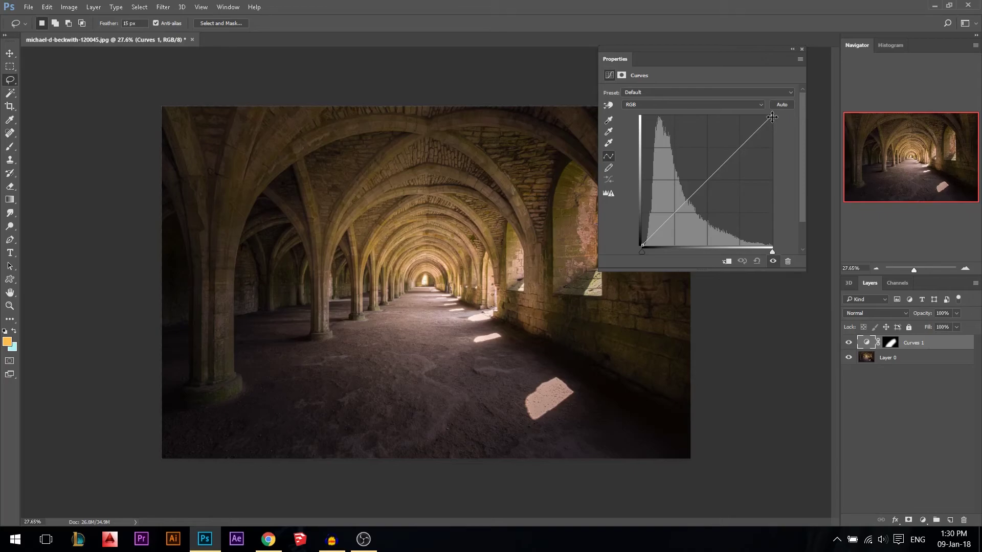
pyautogui.moveTo(772, 115)
pyautogui.mouseDown()
pyautogui.moveTo(717, 115)
pyautogui.moveTo(772, 116)
pyautogui.mouseUp()
pyautogui.moveTo(643, 246); pyautogui.dragTo(627, 196)
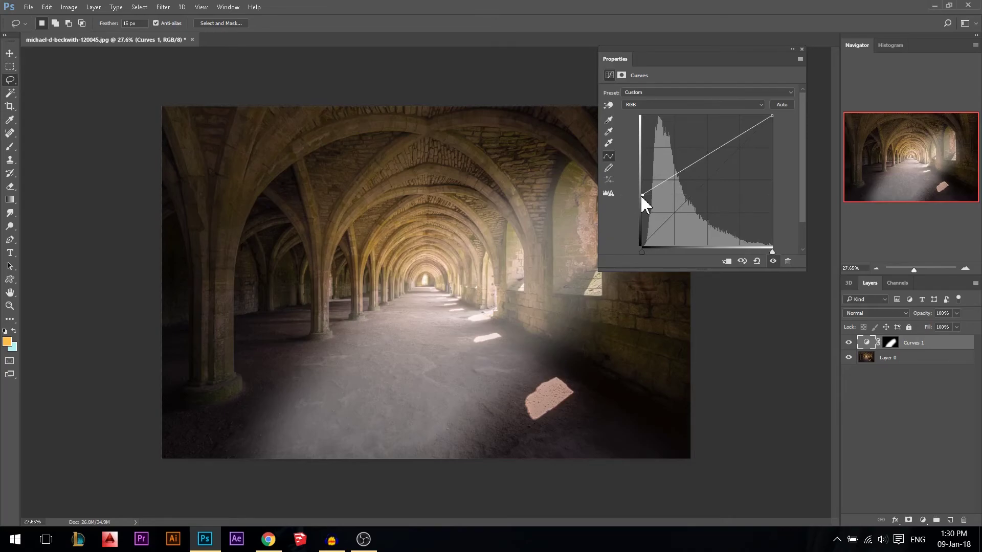
pyautogui.moveTo(642, 201); pyautogui.dragTo(629, 274)
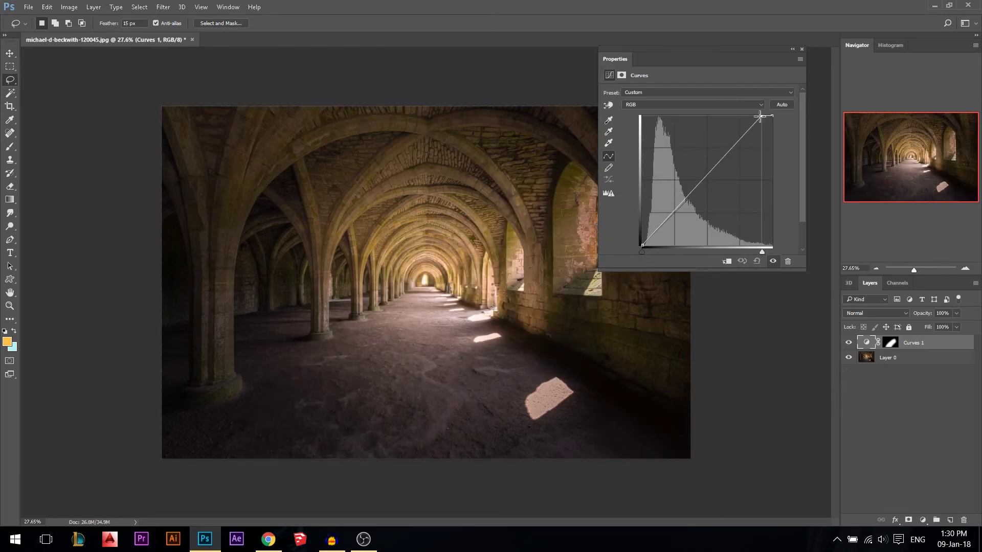
# - Brighten the beam by moving the curve's white point inward and tint it warm orange with the individual color channel curves
pyautogui.moveTo(745, 138); pyautogui.dragTo(369, 349)
pyautogui.moveTo(773, 118); pyautogui.dragTo(748, 115)
pyautogui.click(697, 105)
pyautogui.click(667, 121)
pyautogui.click(677, 105)
pyautogui.click(667, 136)
pyautogui.moveTo(778, 122); pyautogui.dragTo(778, 146)
pyautogui.click(802, 49)
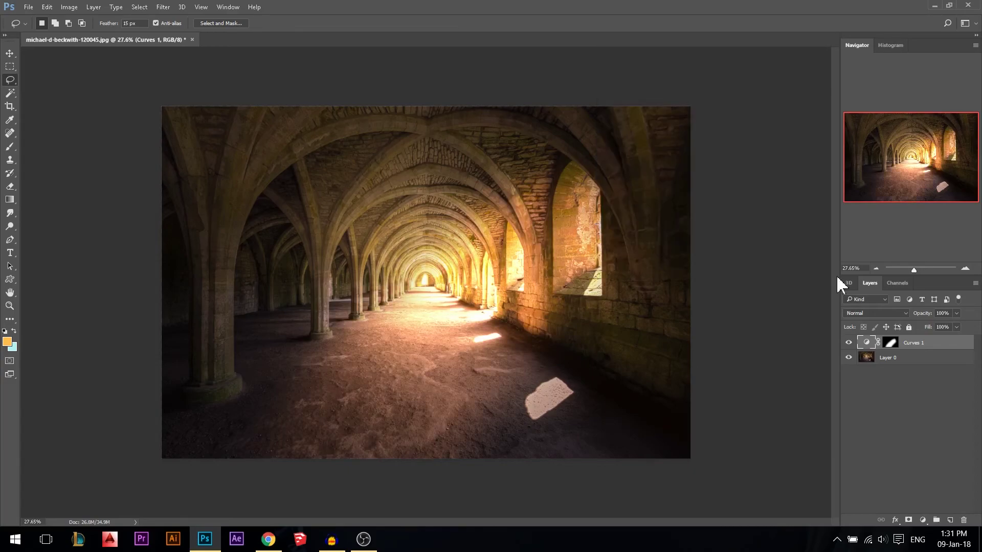
pyautogui.click(849, 343)
pyautogui.click(849, 343)
# - Paint black on the Curves mask with a soft 828 px brush at 36% opacity to reduce the light around the distant arches and floor
pyautogui.click(891, 342)
pyautogui.press('d')
pyautogui.press('b')
pyautogui.moveTo(409, 189); pyautogui.dragTo(420, 191)
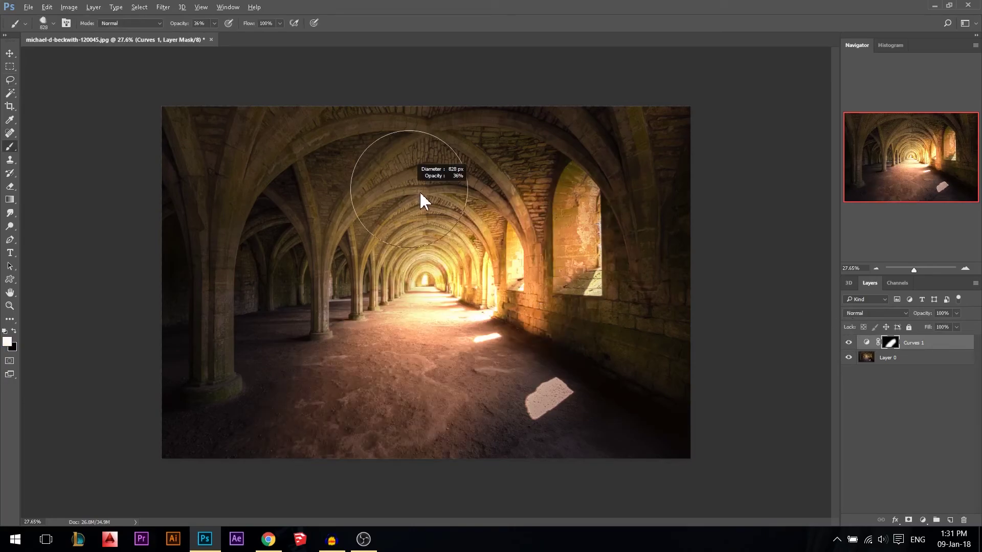
pyautogui.click(14, 331)
pyautogui.moveTo(476, 156)
pyautogui.mouseDown()
pyautogui.moveTo(481, 240)
pyautogui.moveTo(420, 289)
pyautogui.moveTo(421, 259)
pyautogui.mouseUp()
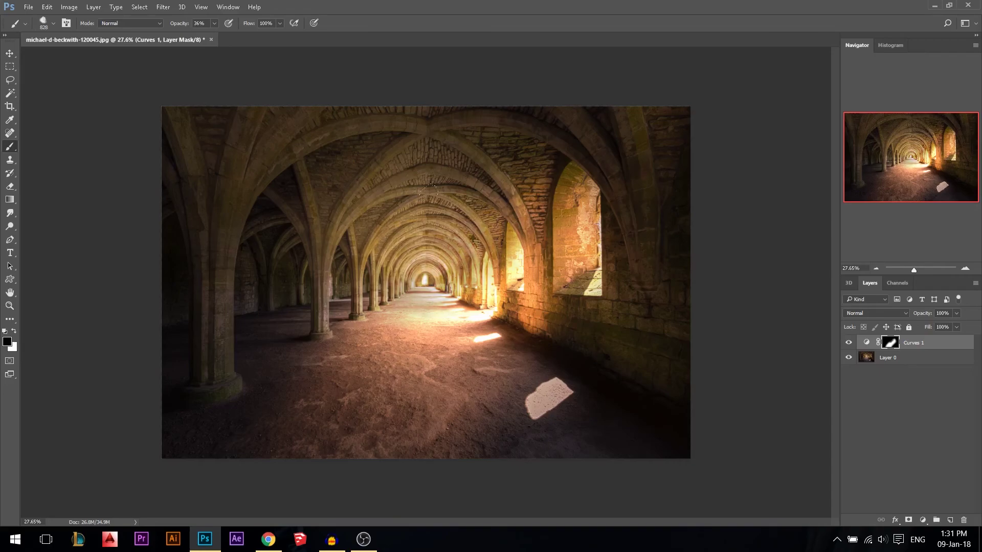
pyautogui.click(481, 279)
pyautogui.click(380, 330)
pyautogui.click(382, 334)
pyautogui.click(382, 338)
pyautogui.click(434, 318)
pyautogui.click(498, 289)
pyautogui.click(495, 296)
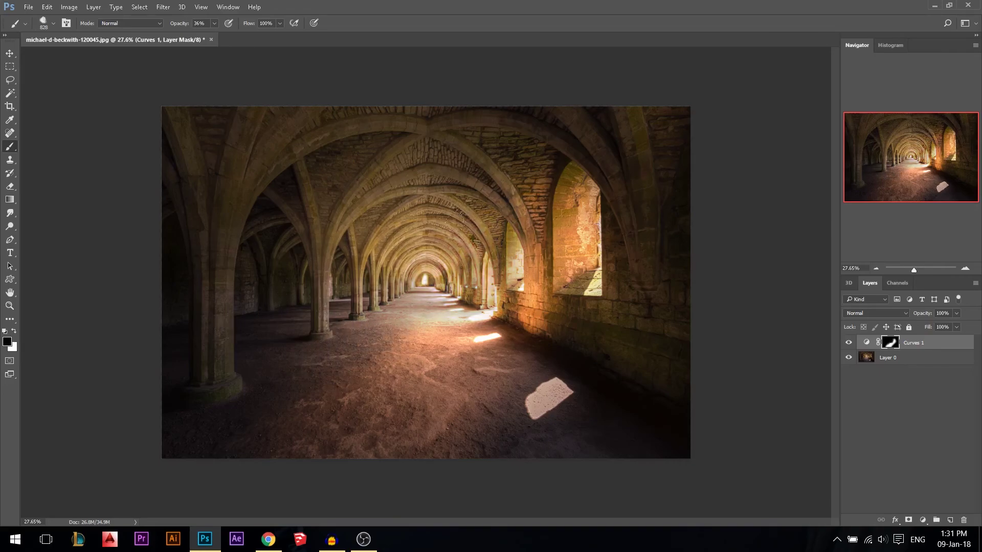
pyautogui.moveTo(464, 223)
pyautogui.mouseDown()
pyautogui.moveTo(456, 249)
pyautogui.moveTo(257, 347)
pyautogui.mouseUp()
# - Toggle the Curves layer's visibility to compare the hall with and without the warm window light, examining the window wall up close
pyautogui.click(848, 343)
pyautogui.click(848, 343)
pyautogui.click(10, 55)
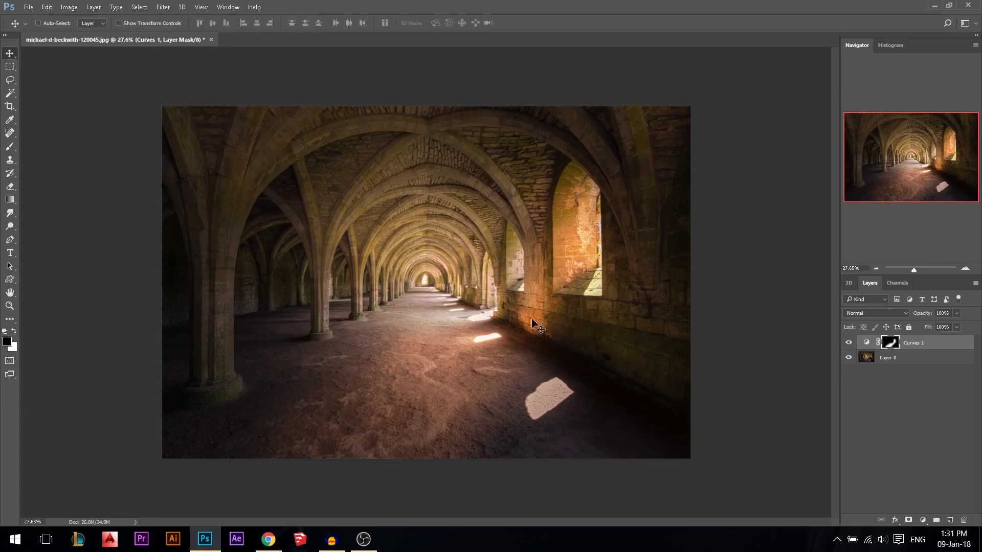
pyautogui.scroll(5, 565, 338)
pyautogui.scroll(-4, 566, 338)
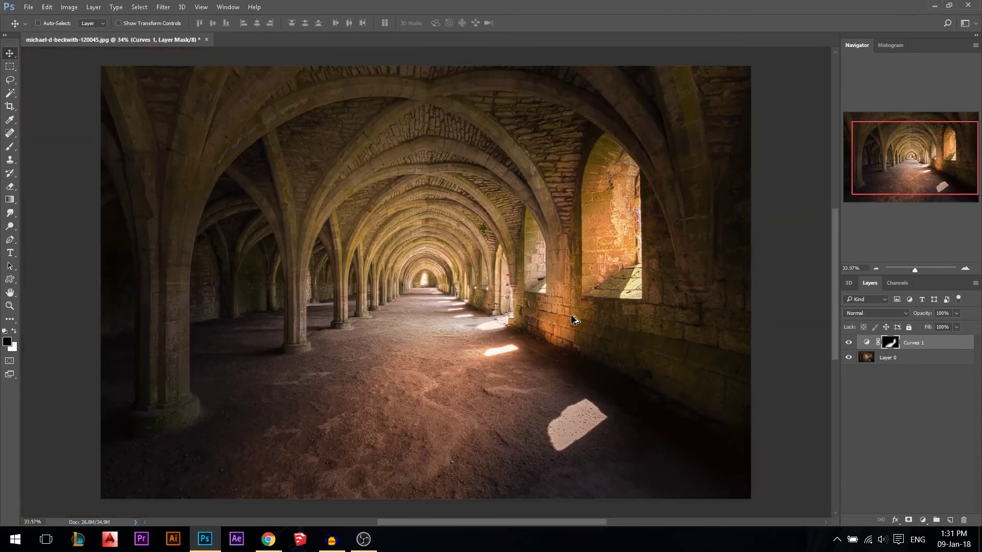
pyautogui.click(848, 343)
pyautogui.click(849, 343)
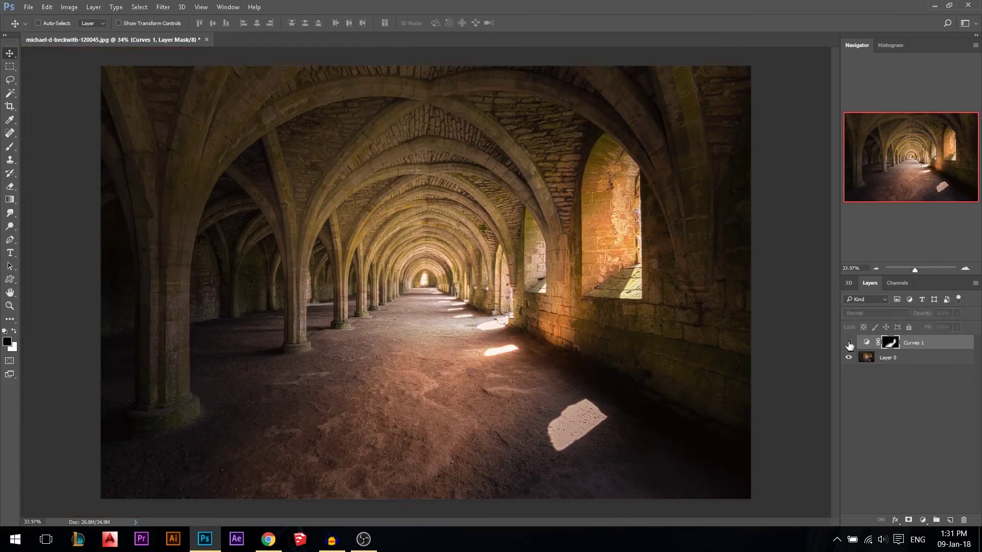
pyautogui.click(848, 342)
pyautogui.click(848, 343)
pyautogui.scroll(-1, 546, 328)
pyautogui.scroll(-2, 545, 325)
pyautogui.scroll(2, 546, 325)
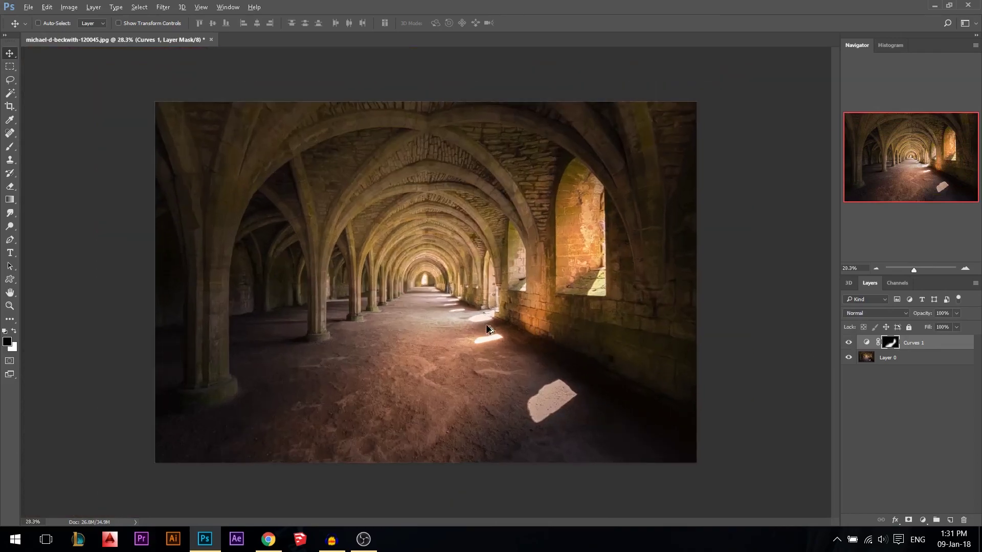